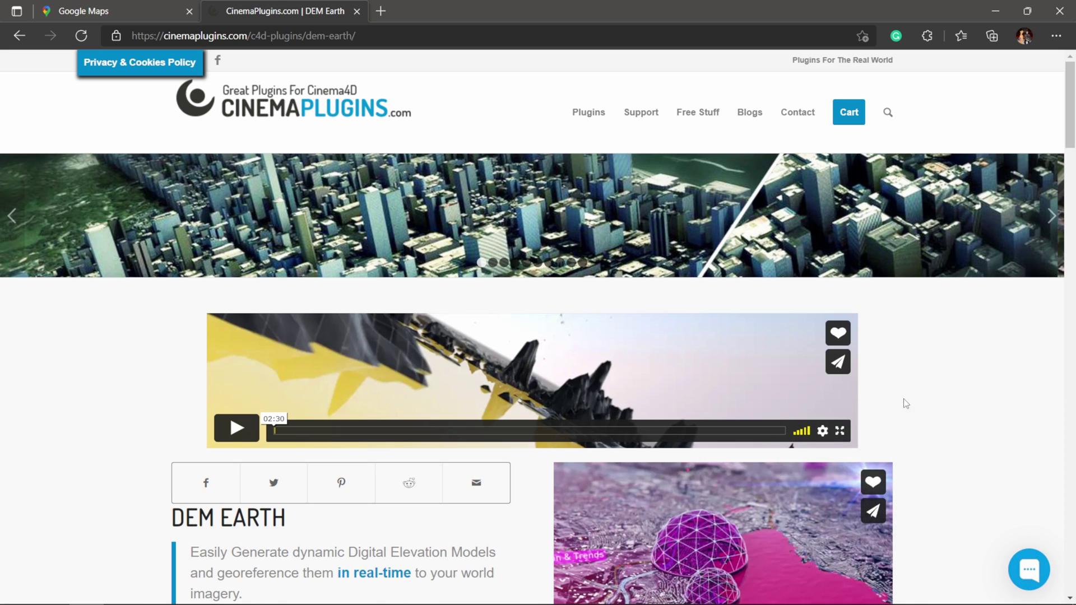
Minimize Edge to bring the empty Cinema 4D 'Untitled 5' scene into view.
{"action": "left_click", "coordinate": [995, 10]}
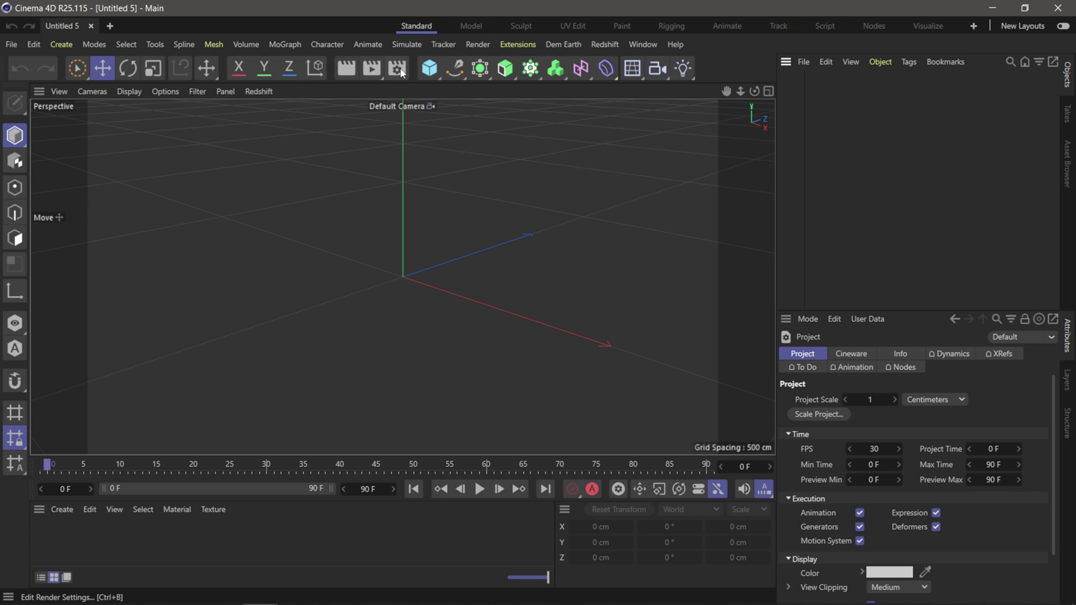
Switch to the Standard layout and show the Dem Earth menu with Geocoder Tool, Object and Geo Modifier.
{"action": "left_click", "coordinate": [414, 26]}
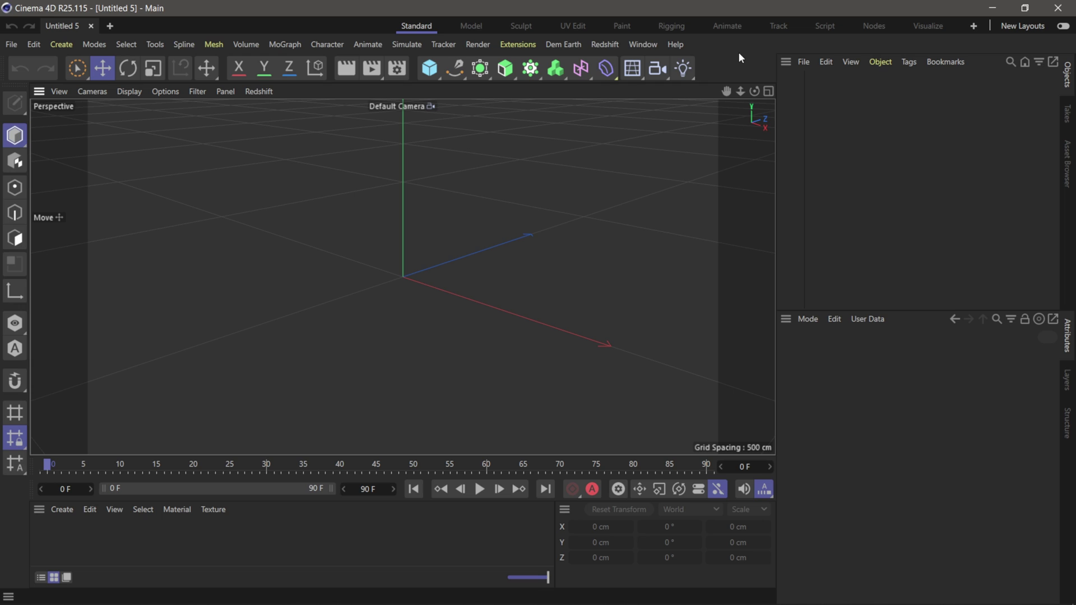
{"action": "left_click", "coordinate": [572, 47]}
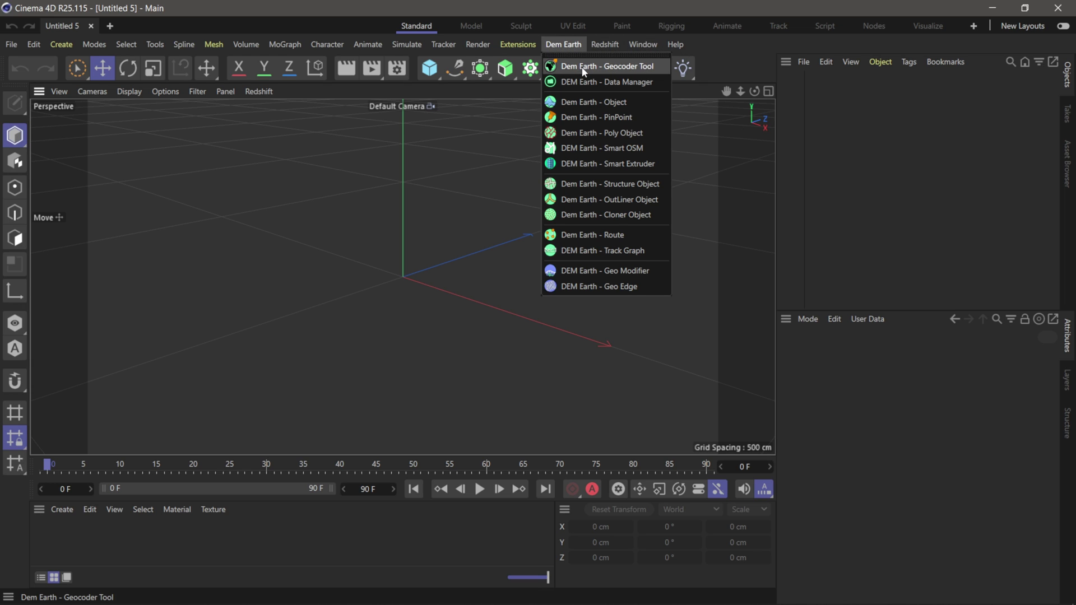
Open the DEM Earth Geocoder Tool, move it aside and search for 'Grand Canyon'.
{"action": "left_click", "coordinate": [583, 67]}
{"action": "left_click_drag", "start_coordinate": [605, 12], "coordinate": [578, 43]}
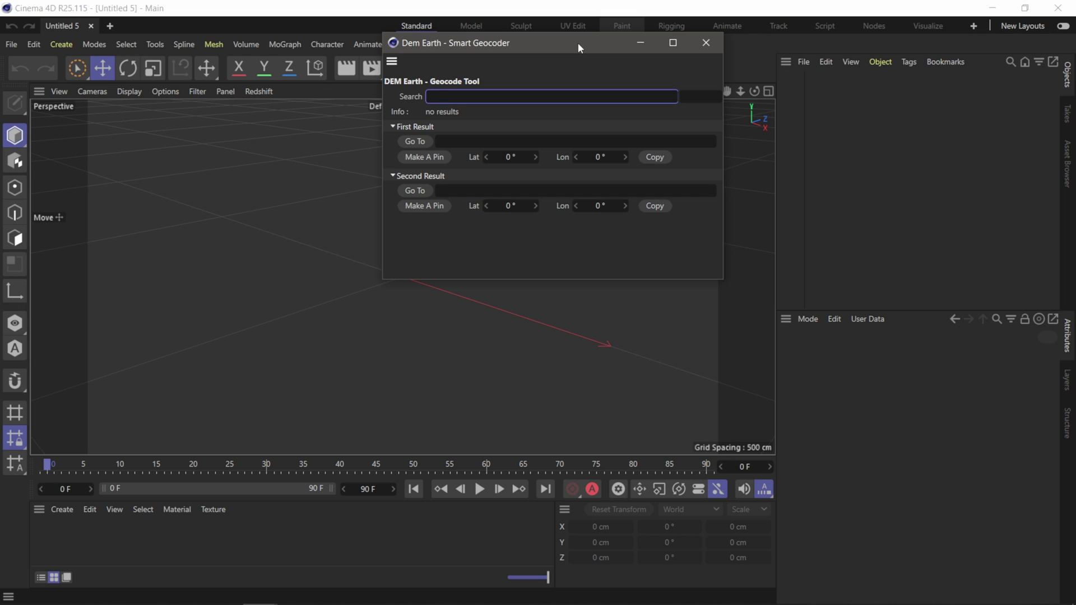
{"action": "type", "text": "Grand Canyon"}
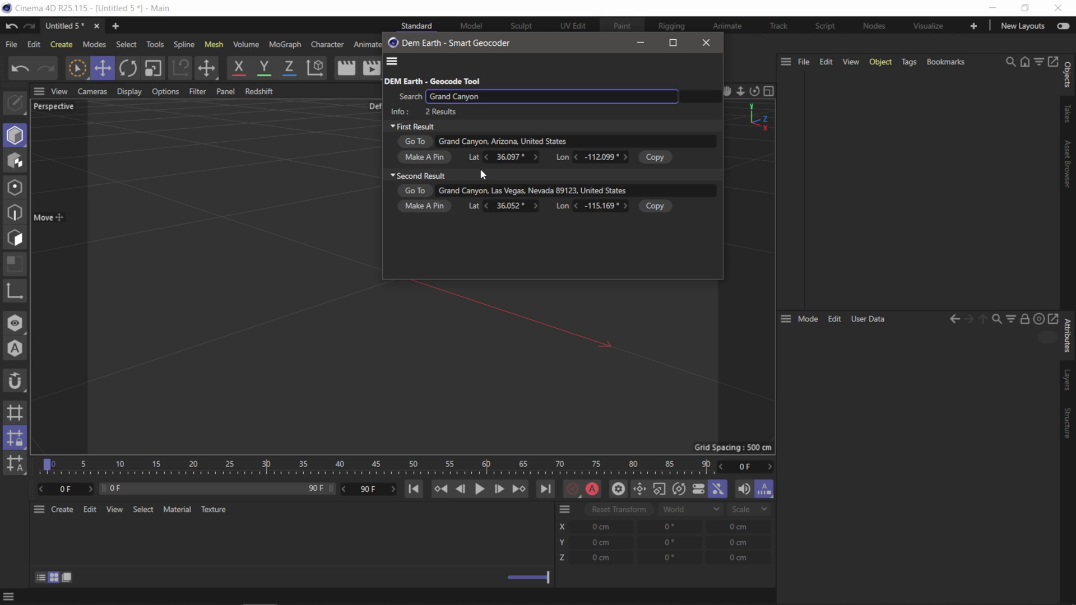
Load the Grand Canyon, Arizona result as terrain and zoom and orbit in to inspect its ridges.
{"action": "left_click", "coordinate": [421, 143]}
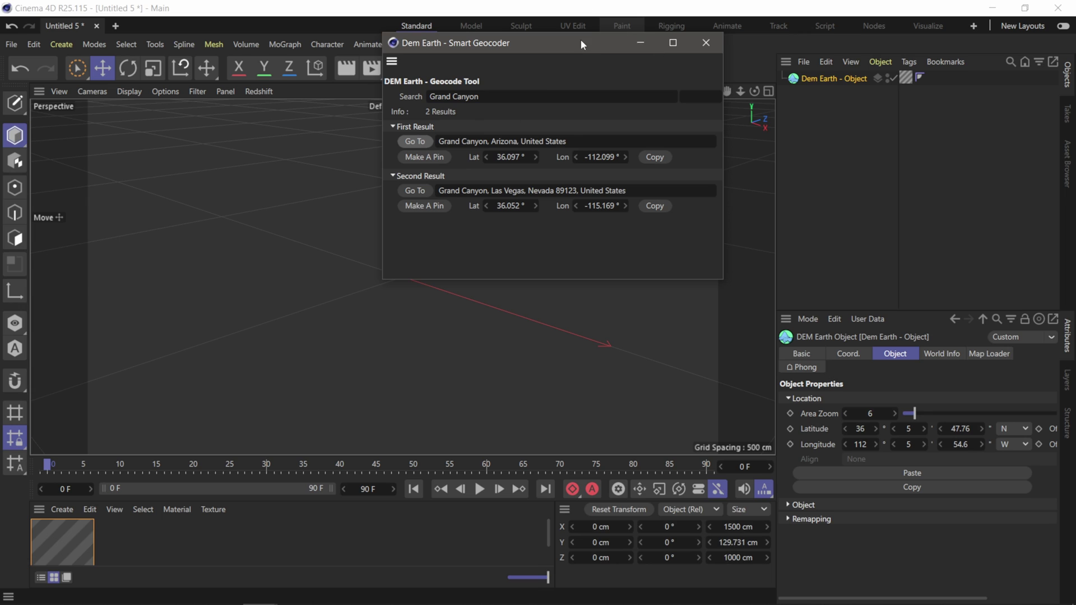
{"action": "left_click_drag", "start_coordinate": [581, 39], "coordinate": [949, 151]}
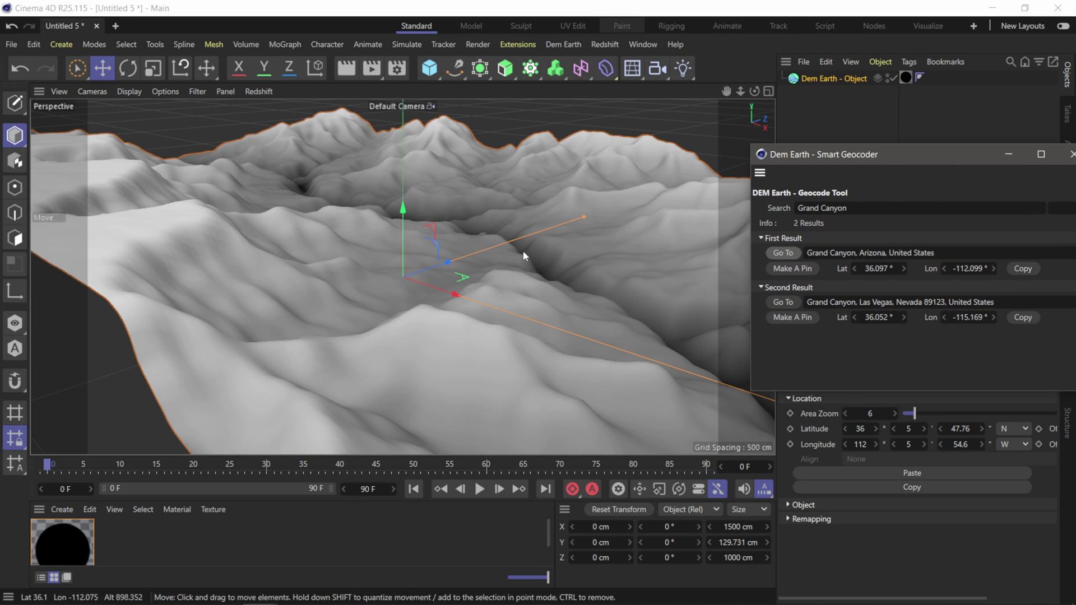
{"action": "scroll", "coordinate": [443, 361], "scroll_direction": "up", "scroll_amount": 4}
{"action": "scroll", "coordinate": [505, 356], "scroll_direction": "up", "scroll_amount": 4}
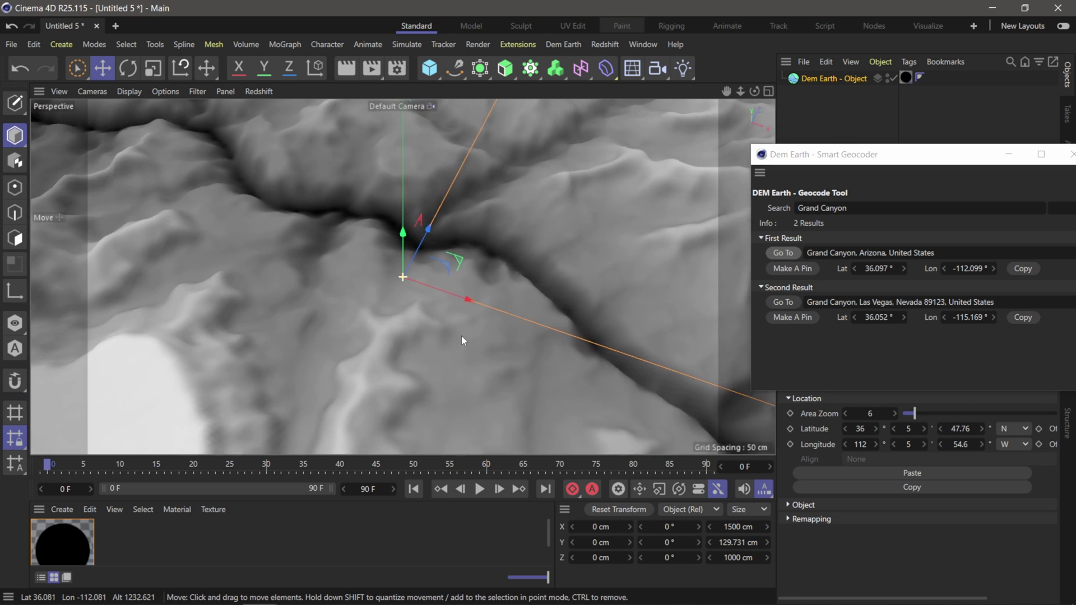
{"action": "left_click_drag", "start_coordinate": [392, 286], "coordinate": [470, 328], "text": "alt"}
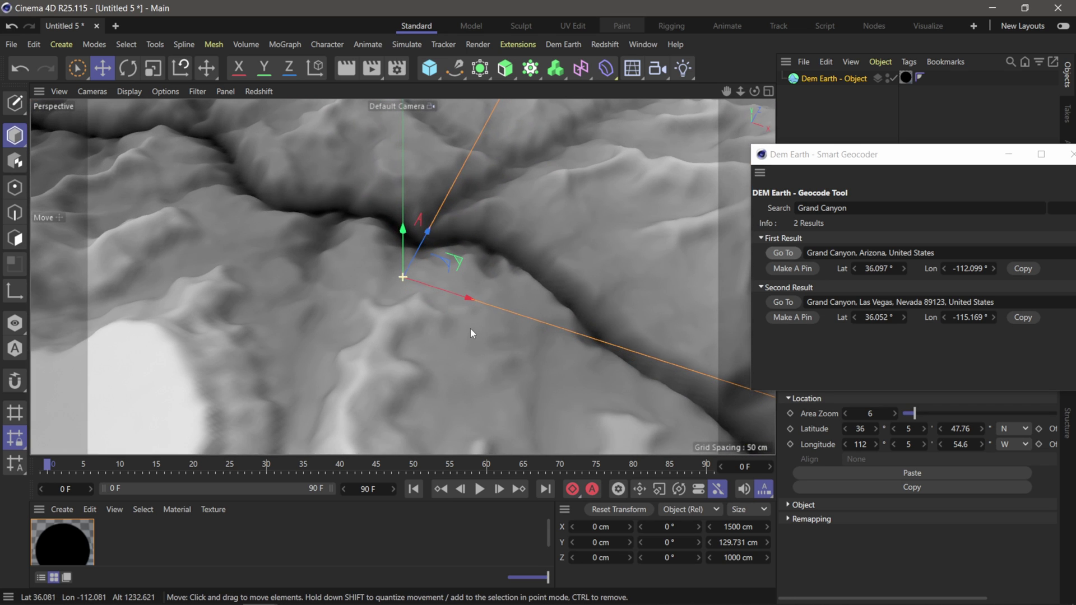
{"action": "left_click_drag", "start_coordinate": [950, 163], "coordinate": [866, 101]}
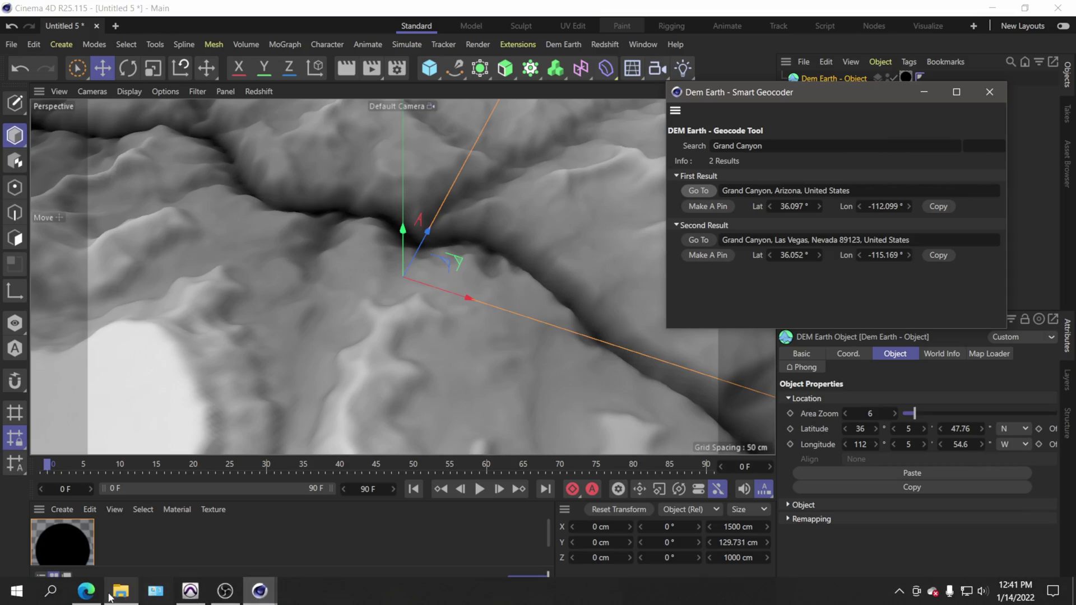
Pin a shore point near Callville Bay on the satellite map and copy its plus code 48PG+6JX.
{"action": "left_click", "coordinate": [86, 591]}
{"action": "scroll", "coordinate": [521, 323], "scroll_direction": "down", "scroll_amount": 5}
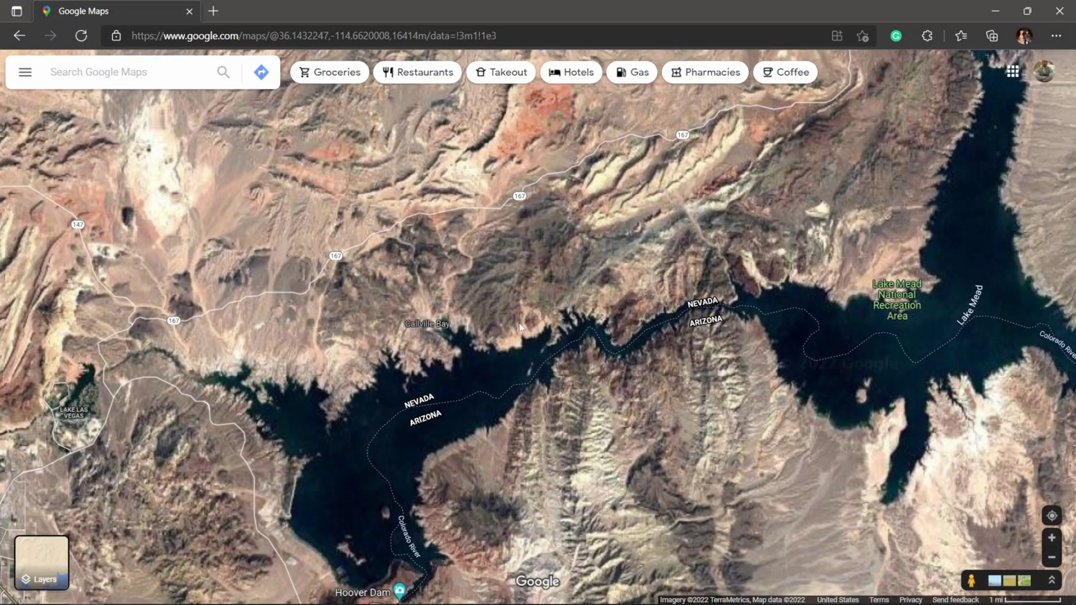
{"action": "left_click_drag", "start_coordinate": [519, 323], "coordinate": [502, 331], "text": "ctrl"}
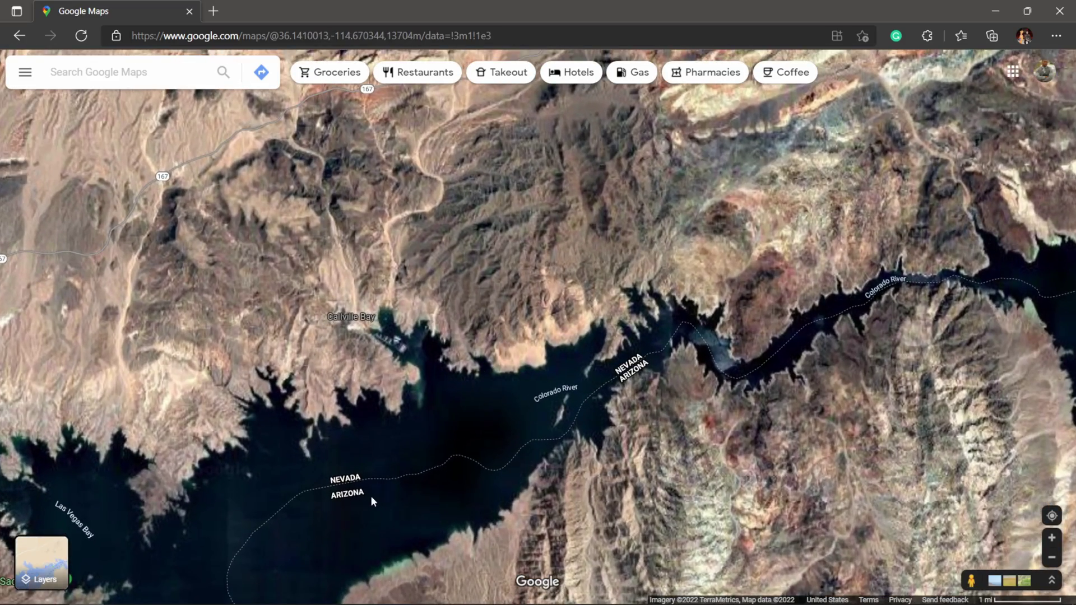
{"action": "scroll", "coordinate": [492, 318], "scroll_direction": "up", "scroll_amount": 5}
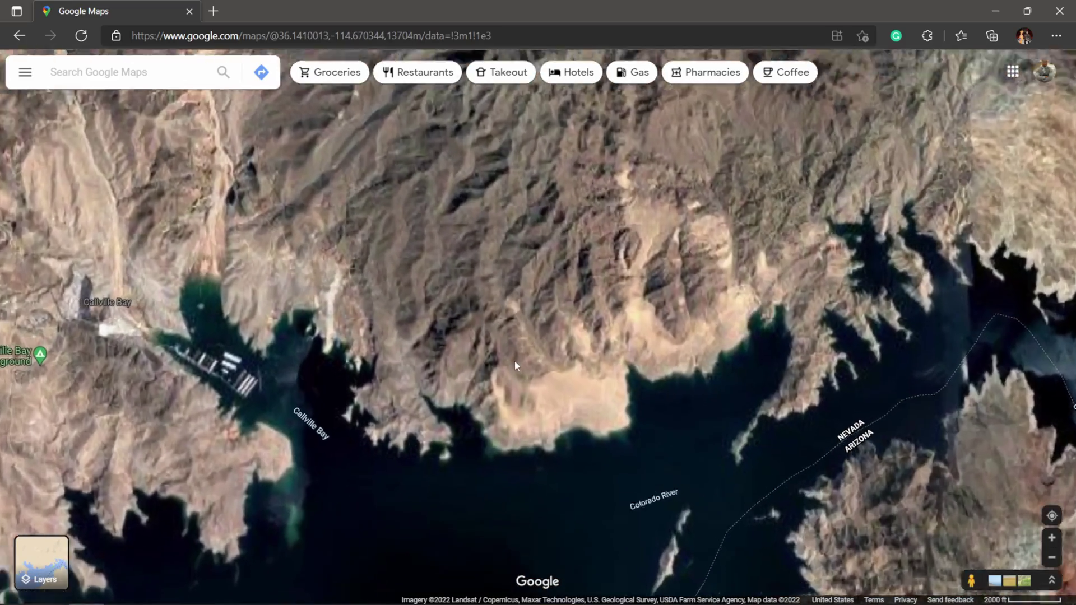
{"action": "scroll", "coordinate": [584, 401], "scroll_direction": "up", "scroll_amount": 3}
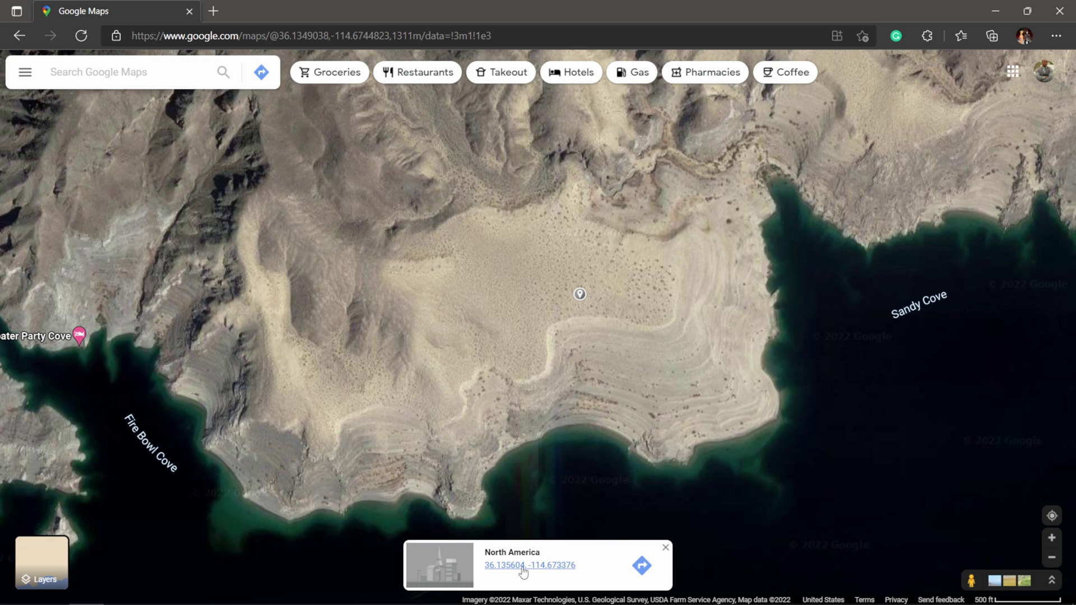
{"action": "left_click", "coordinate": [522, 566]}
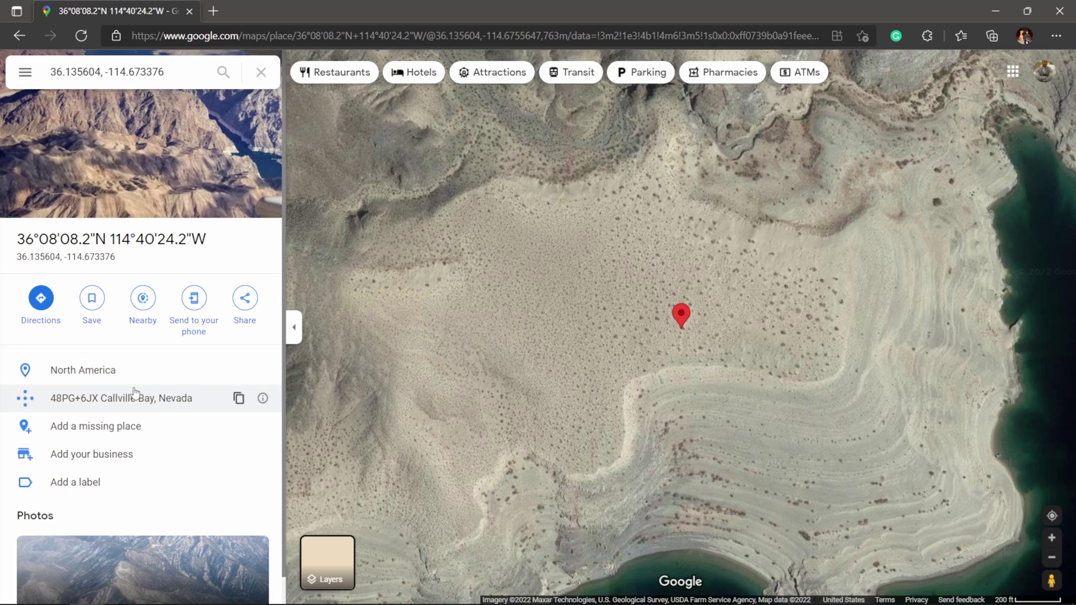
{"action": "left_click", "coordinate": [240, 399]}
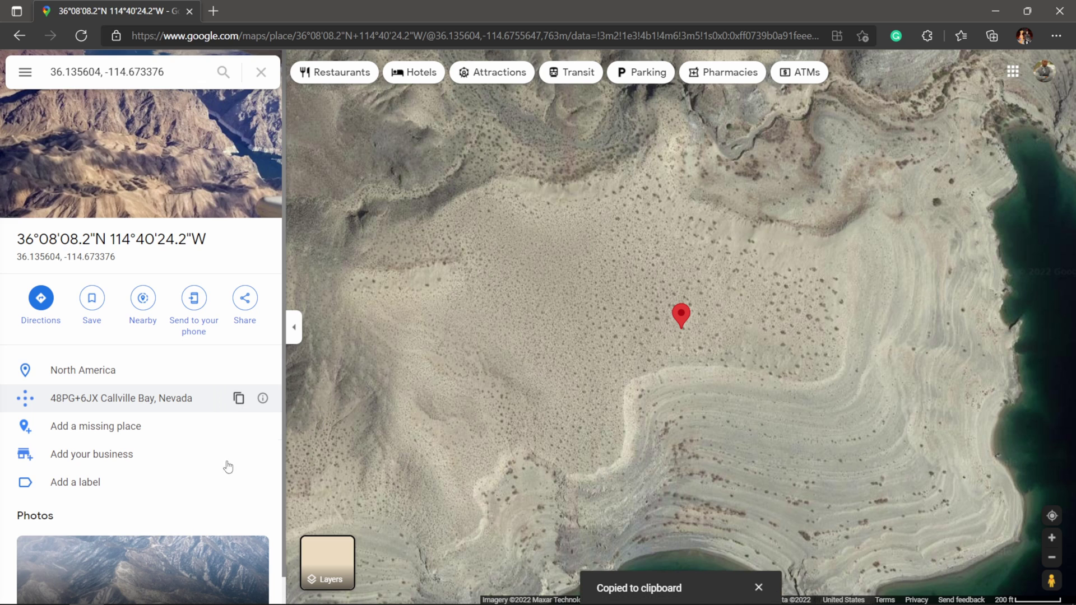
{"action": "key", "text": "super"}
Search the geocoder for the pasted Callville Bay plus code and load the first result's terrain.
{"action": "mouse_move", "coordinate": [260, 590]}
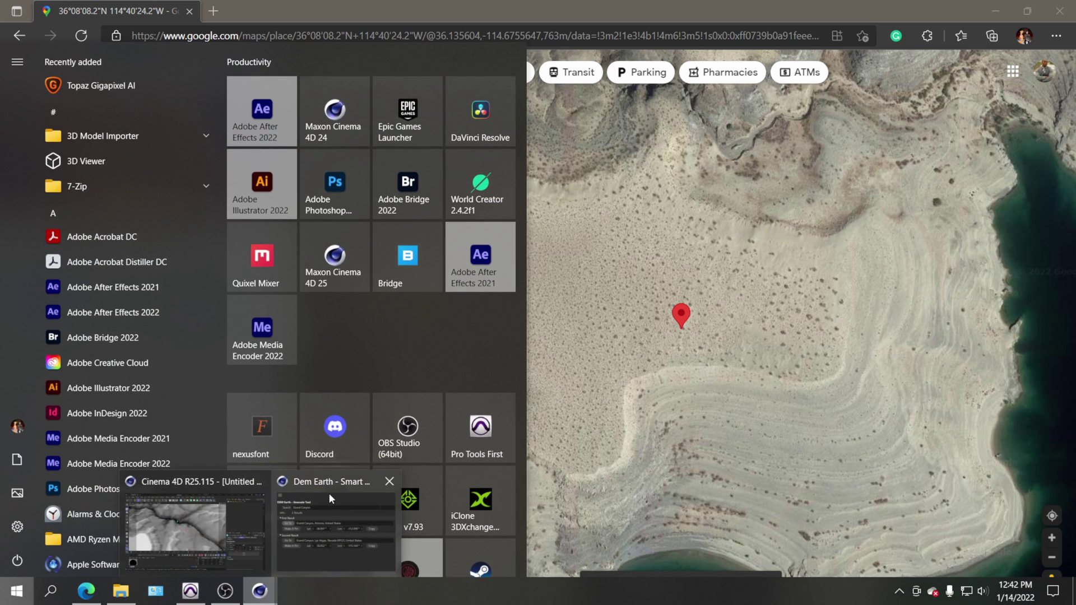
{"action": "left_click", "coordinate": [201, 526]}
{"action": "left_click", "coordinate": [782, 145]}
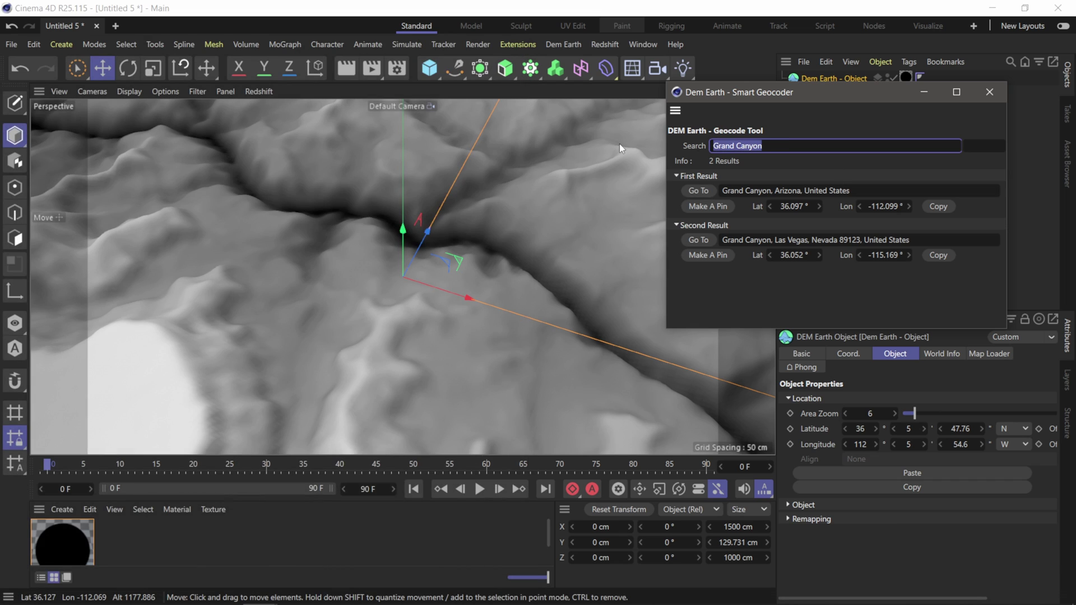
{"action": "key", "text": "ctrl+v"}
{"action": "key", "text": "Return"}
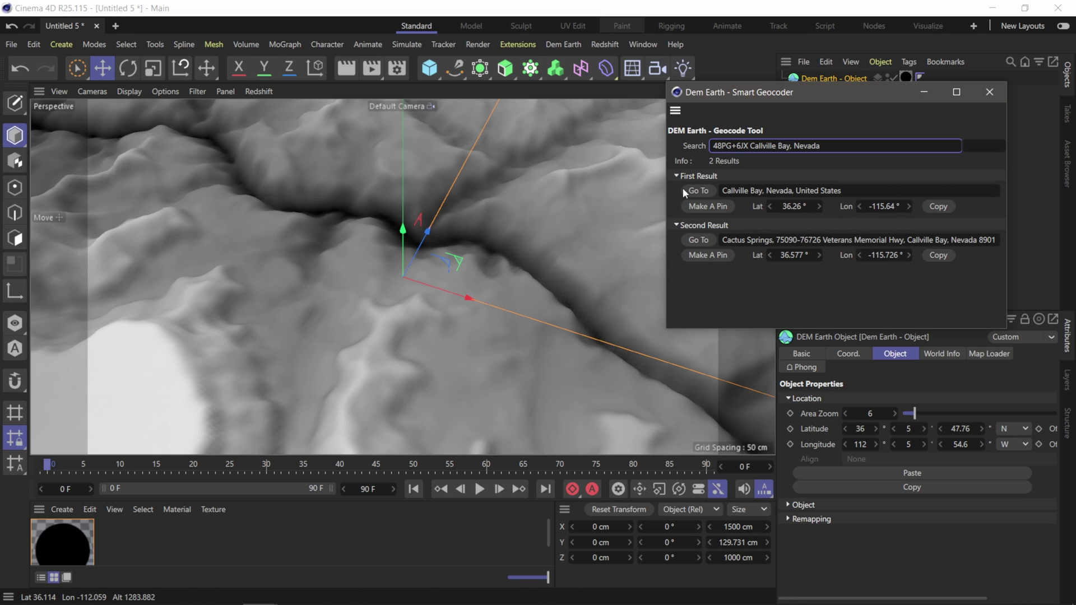
{"action": "left_click", "coordinate": [699, 191]}
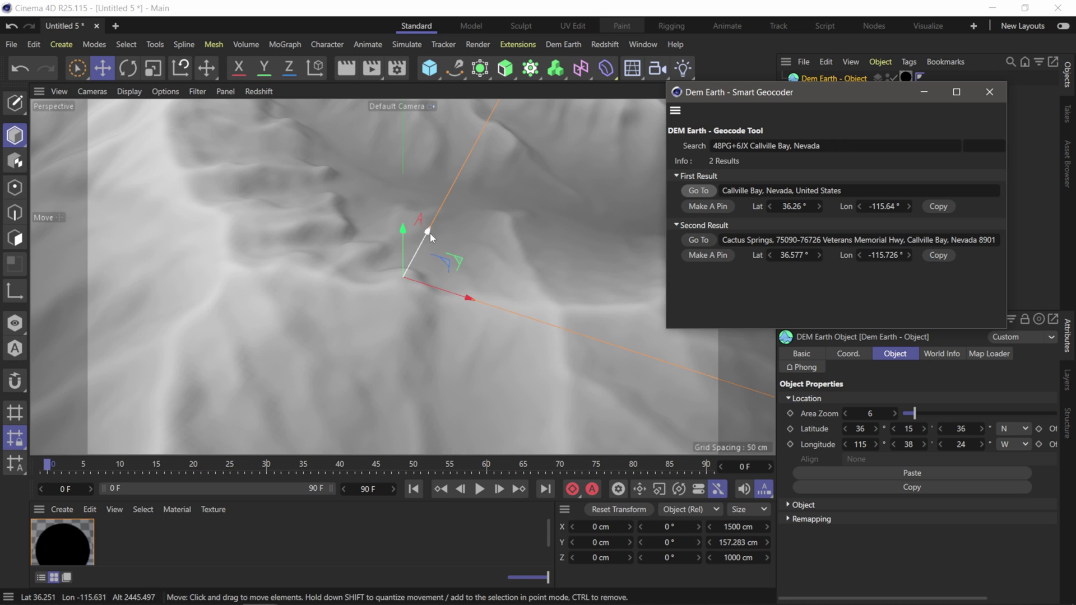
Add a 'Callville Bay, Nevada, United States' pin to the terrain and view it obliquely.
{"action": "scroll", "coordinate": [431, 251], "scroll_direction": "down", "scroll_amount": 5}
{"action": "left_click_drag", "start_coordinate": [479, 265], "coordinate": [508, 288], "text": "alt"}
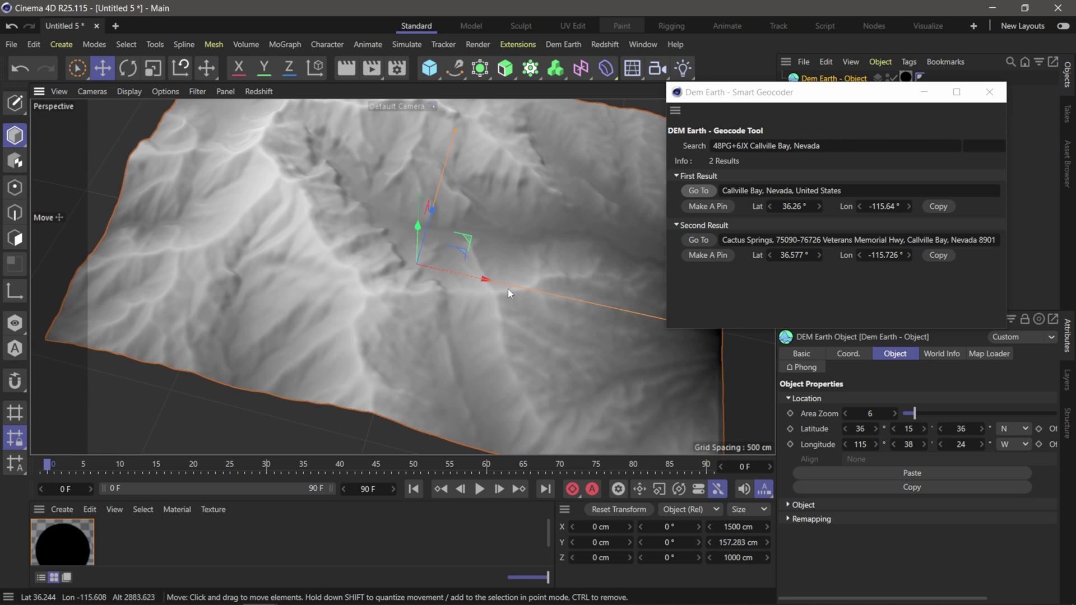
{"action": "scroll", "coordinate": [399, 249], "scroll_direction": "up", "scroll_amount": 3}
{"action": "left_click_drag", "start_coordinate": [399, 249], "coordinate": [438, 291], "text": "alt"}
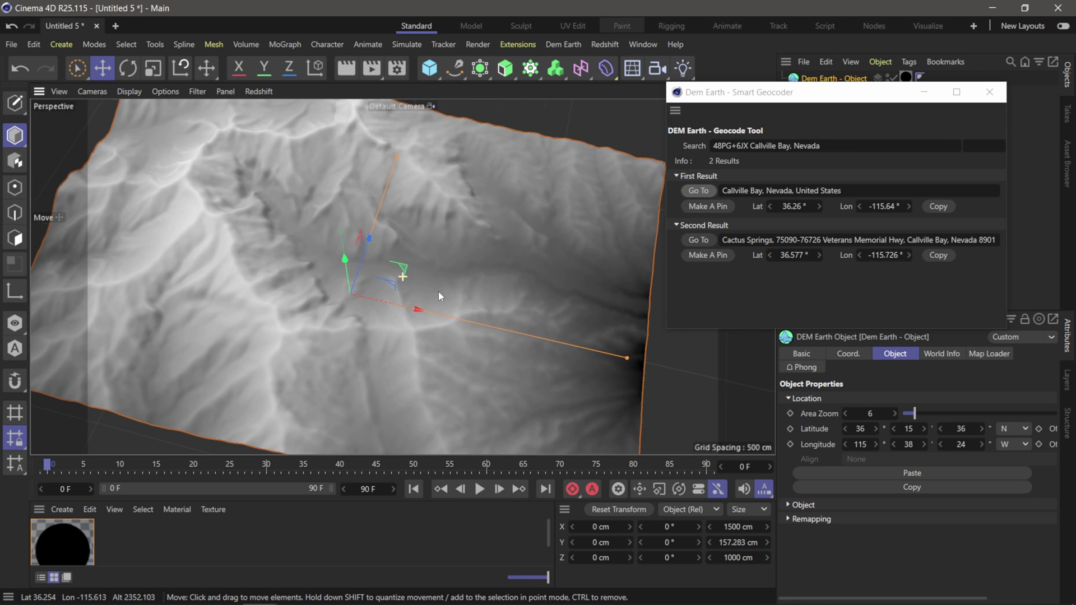
{"action": "left_click", "coordinate": [711, 208]}
{"action": "left_click_drag", "start_coordinate": [375, 302], "coordinate": [382, 271], "text": "alt"}
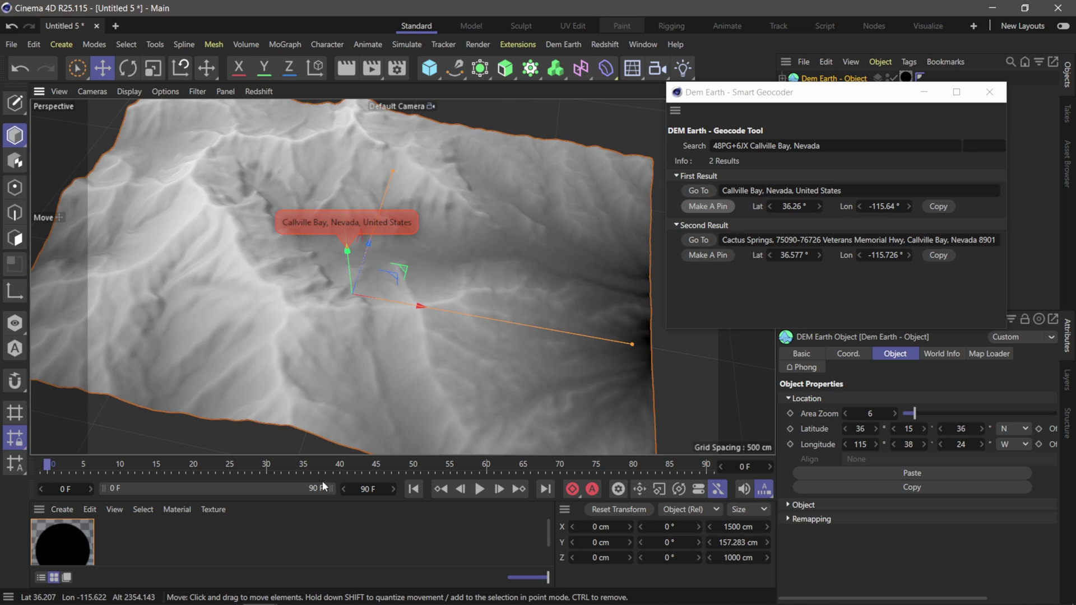
Restore and shrink the Edge window beside the geocoder, showing point 36.135604, -114.673376.
{"action": "left_click", "coordinate": [86, 595]}
{"action": "double_click", "coordinate": [435, 16]}
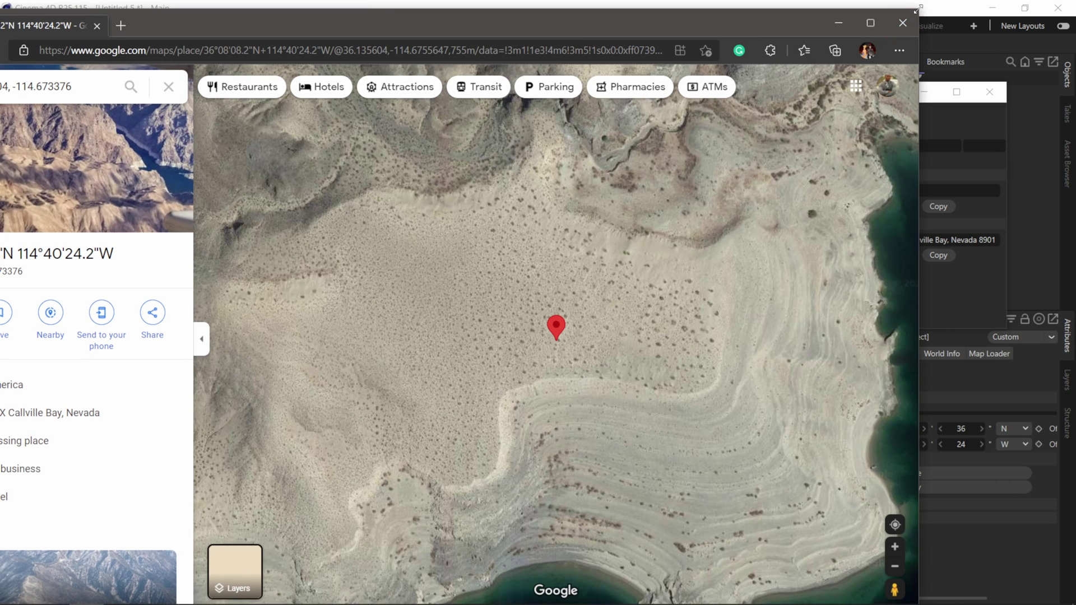
{"action": "left_click_drag", "start_coordinate": [920, 9], "coordinate": [611, 201]}
{"action": "left_click_drag", "start_coordinate": [469, 221], "coordinate": [615, 66]}
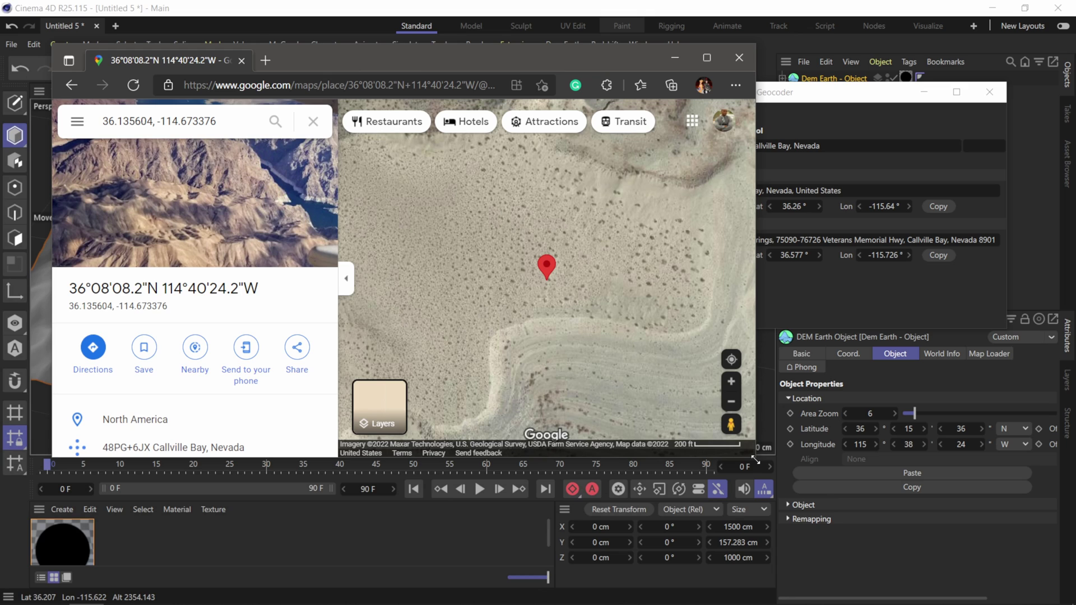
{"action": "left_click_drag", "start_coordinate": [756, 459], "coordinate": [677, 483]}
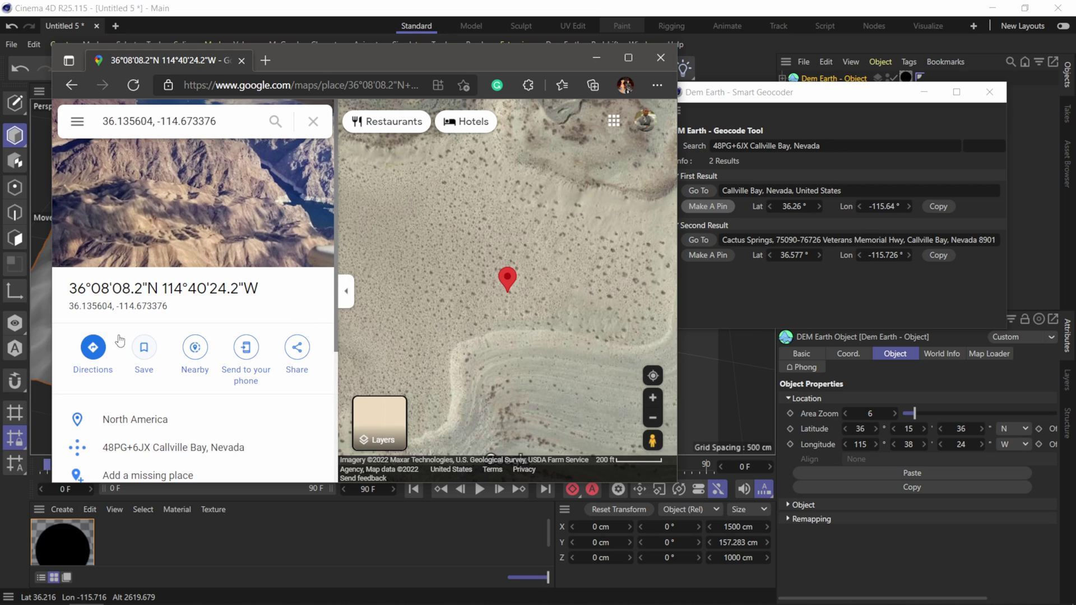
Copy the map's longitude -114.673376 and latitude 36.135604 into the first result's fields.
{"action": "left_click_drag", "start_coordinate": [178, 312], "coordinate": [117, 309]}
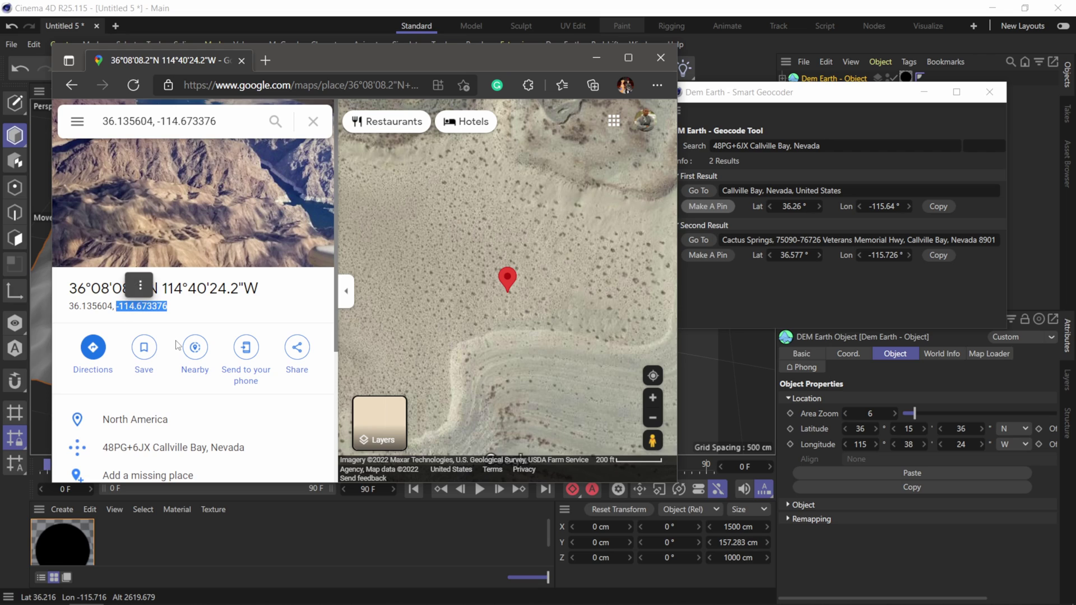
{"action": "double_click", "coordinate": [886, 206]}
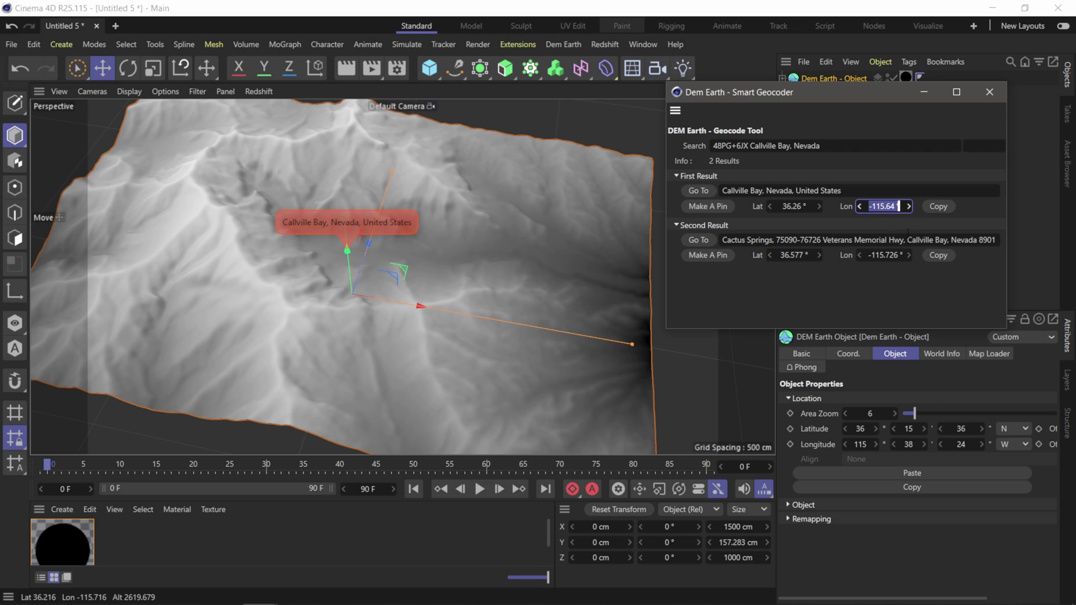
{"action": "key", "text": "ctrl+v"}
{"action": "key", "text": "Return"}
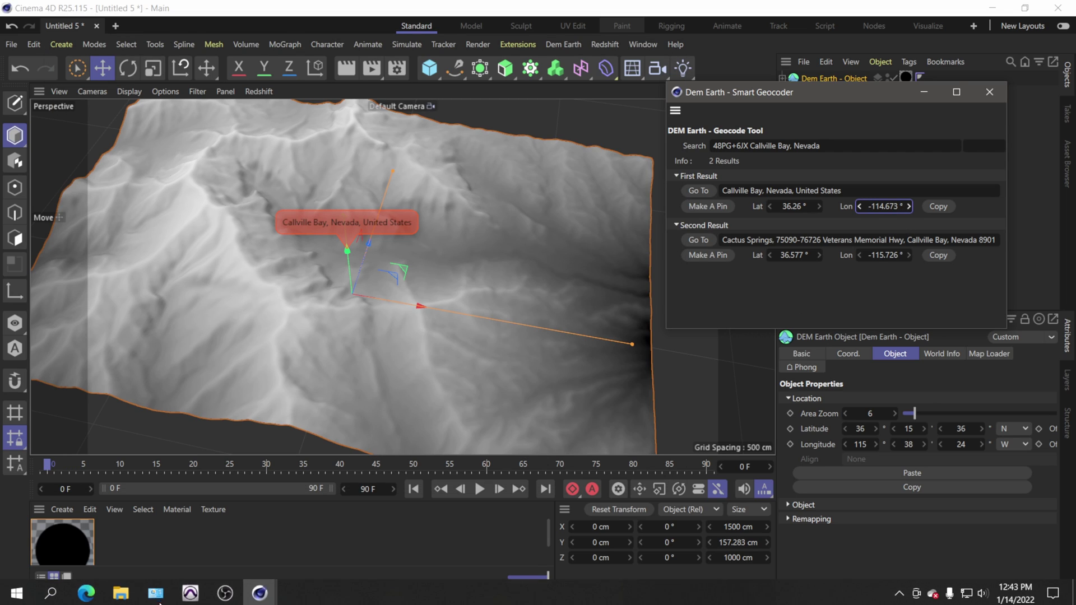
{"action": "left_click", "coordinate": [261, 593]}
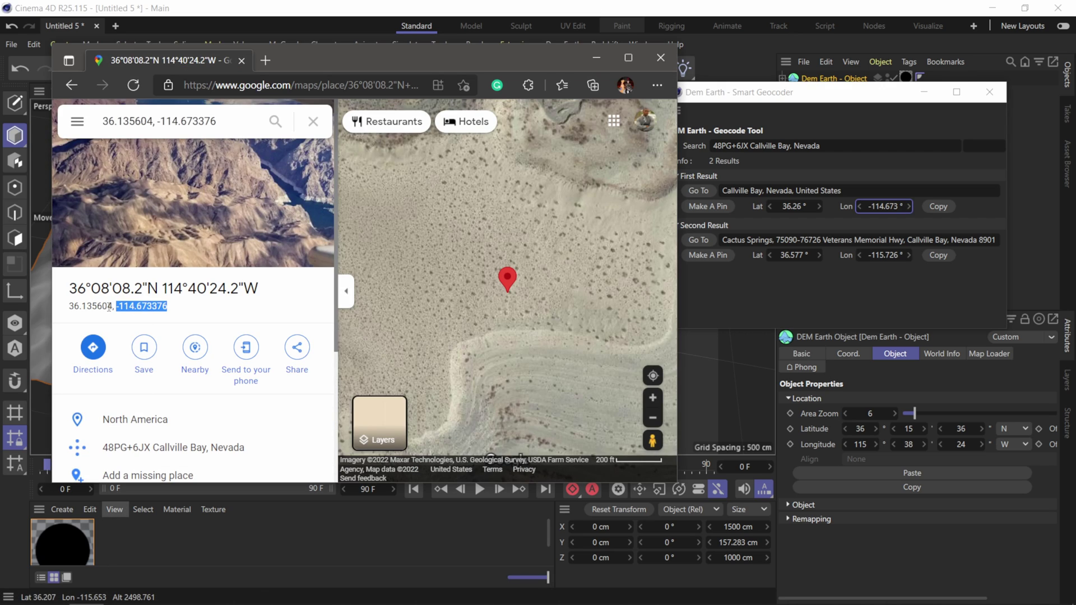
{"action": "left_click_drag", "start_coordinate": [107, 306], "coordinate": [70, 306]}
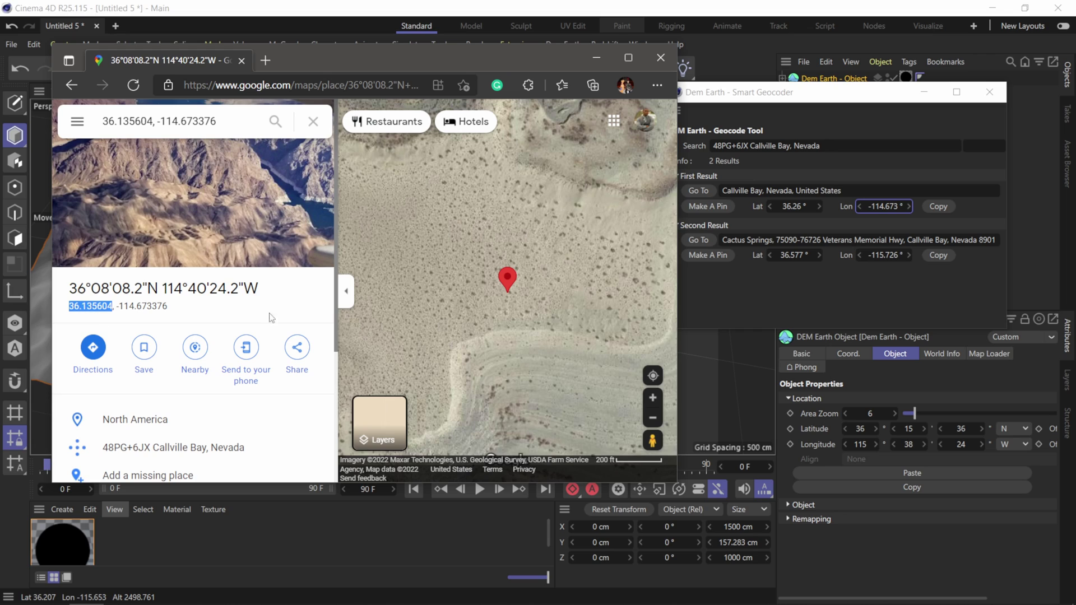
{"action": "left_click", "coordinate": [813, 206]}
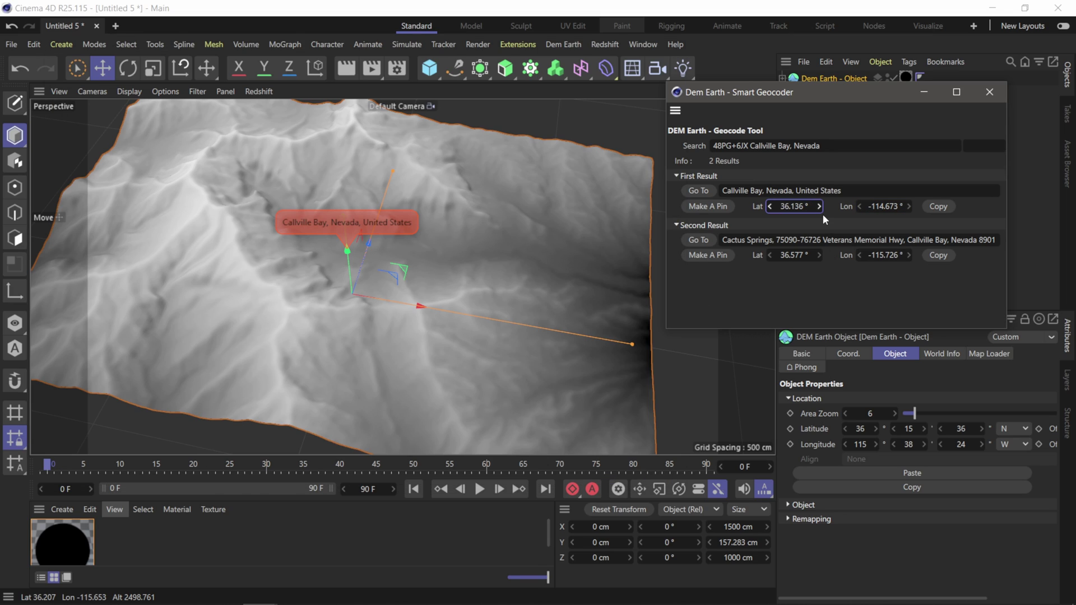
{"action": "left_click", "coordinate": [840, 190]}
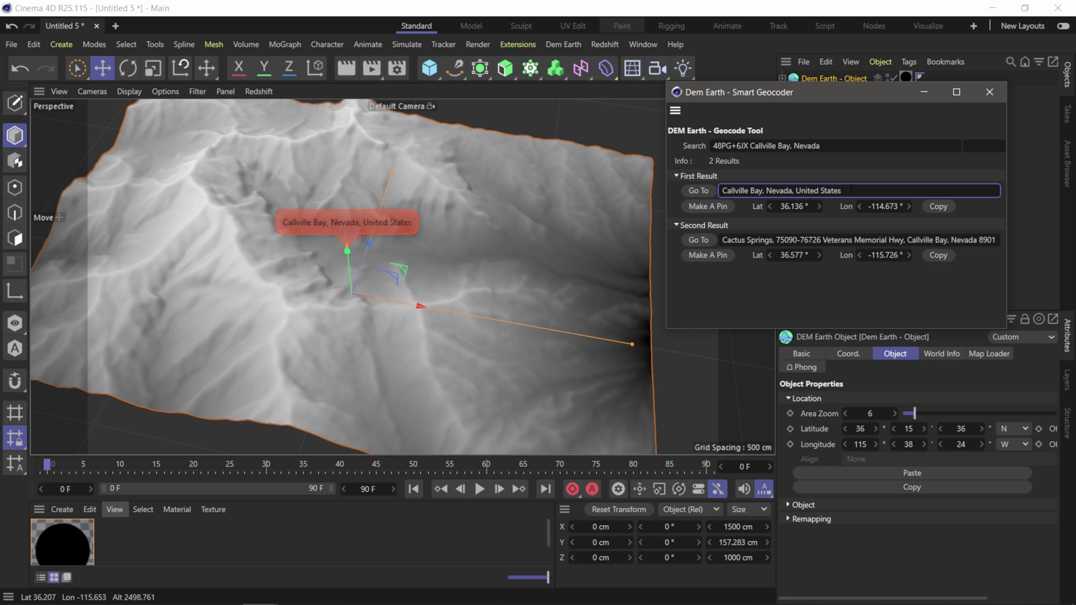
Move the terrain to those first-result coordinates and orbit to inspect it.
{"action": "left_click", "coordinate": [705, 190]}
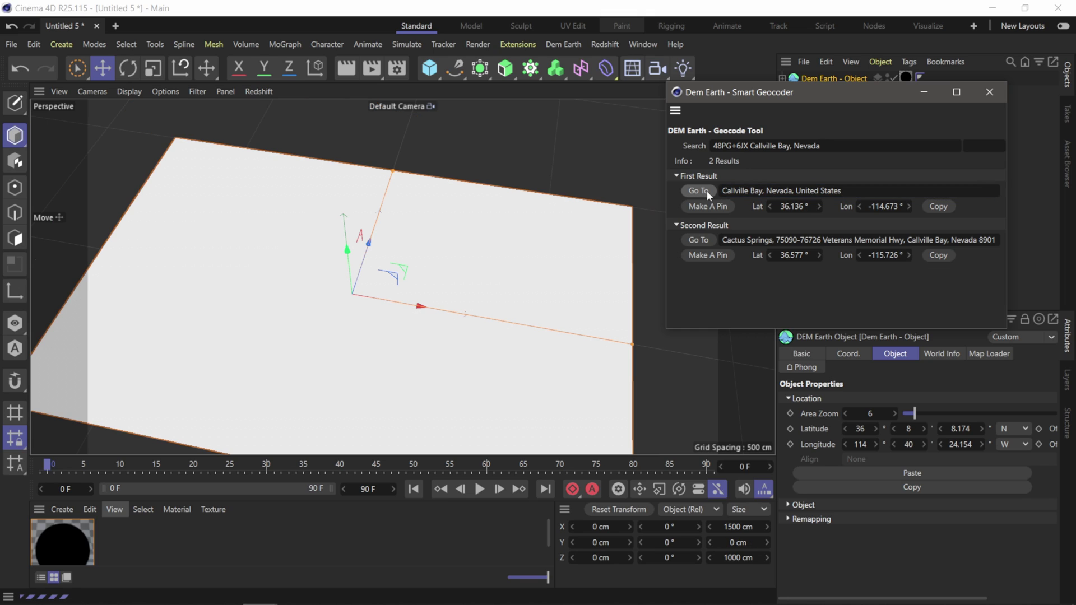
{"action": "scroll", "coordinate": [375, 285], "scroll_direction": "up", "scroll_amount": 10}
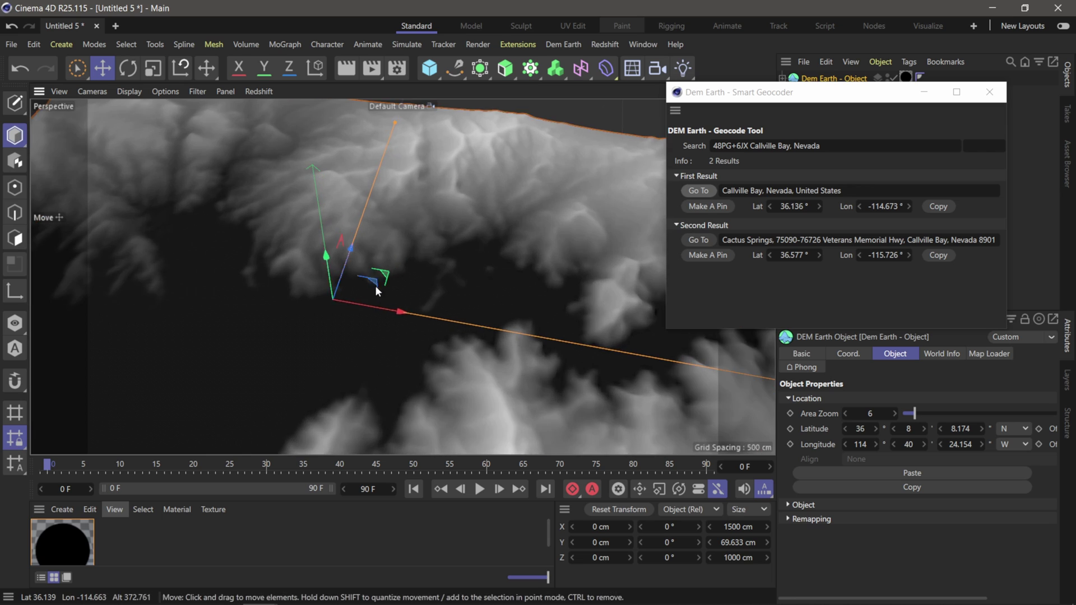
{"action": "left_click_drag", "start_coordinate": [398, 363], "coordinate": [439, 328], "text": "alt"}
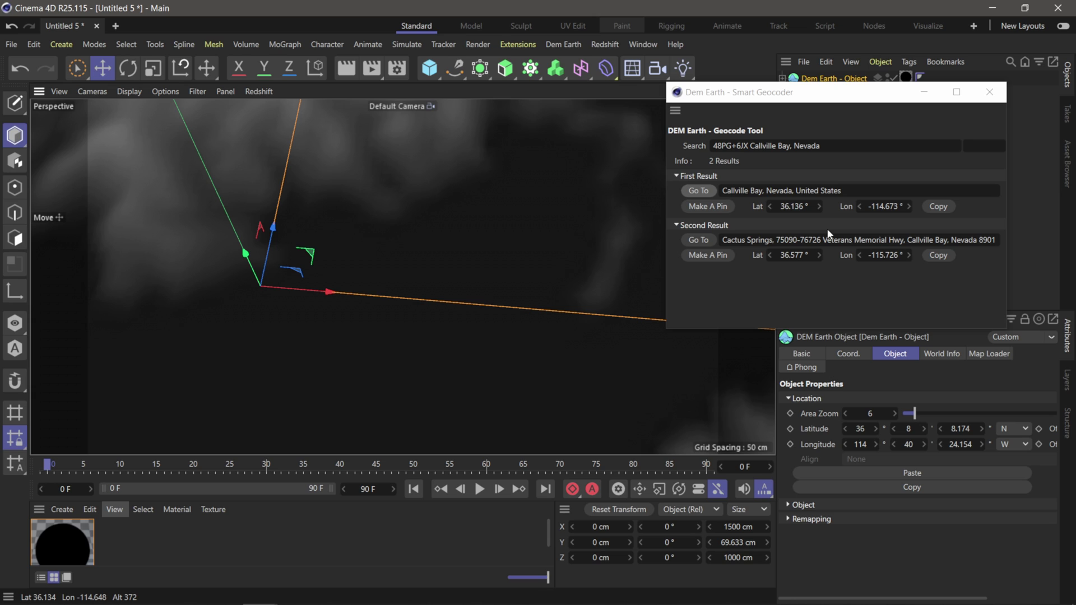
{"action": "scroll", "coordinate": [368, 251], "scroll_direction": "down", "scroll_amount": 5}
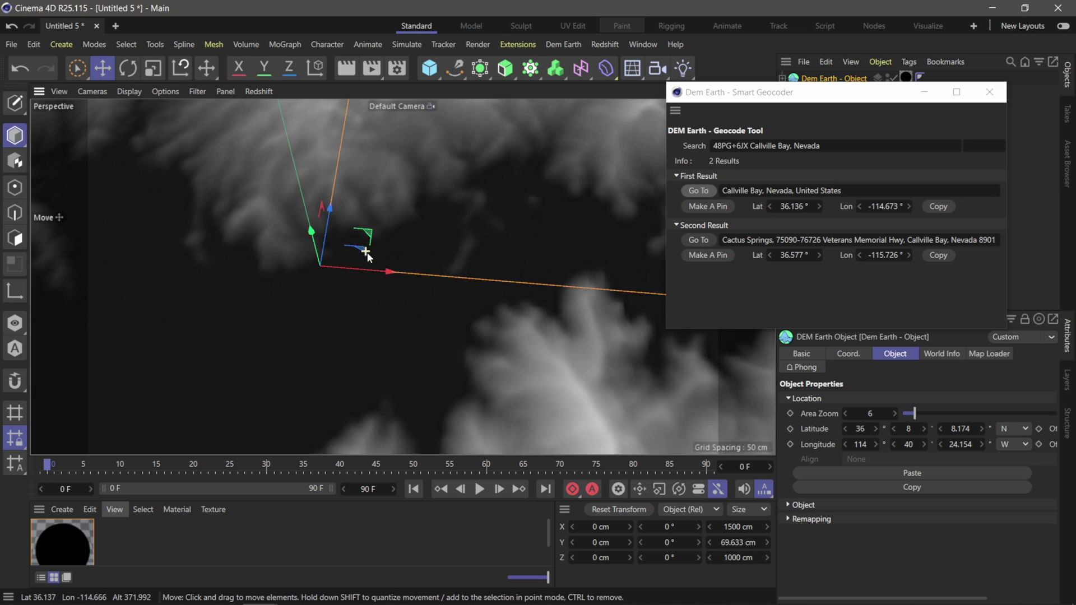
{"action": "scroll", "coordinate": [375, 247], "scroll_direction": "down", "scroll_amount": 5}
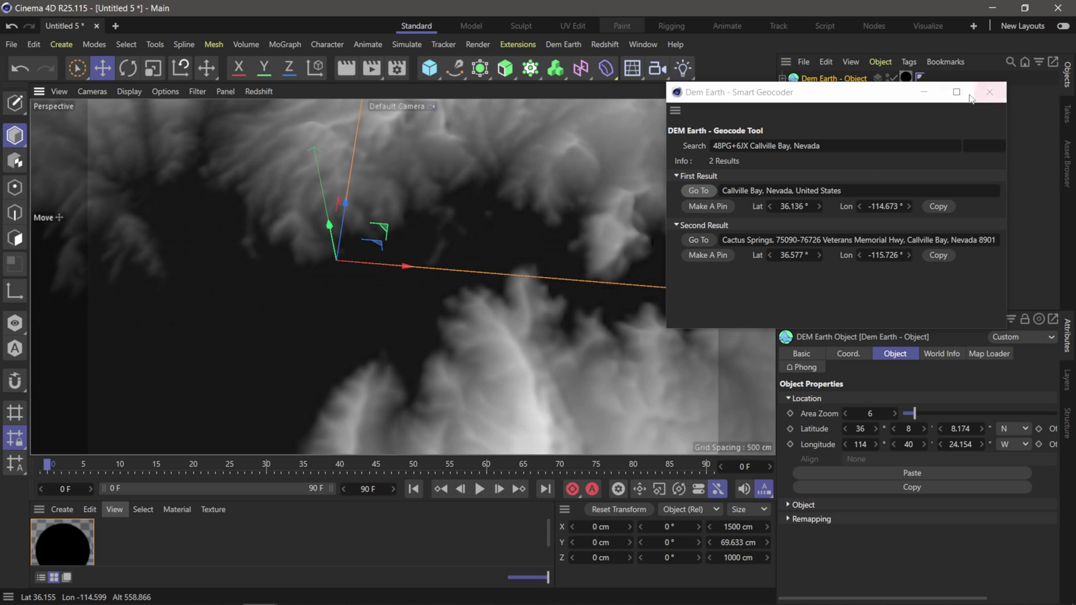
Close the Smart Geocoder, enlarge the Attributes panel, and enter 5 for Area Zoom.
{"action": "left_click", "coordinate": [988, 93]}
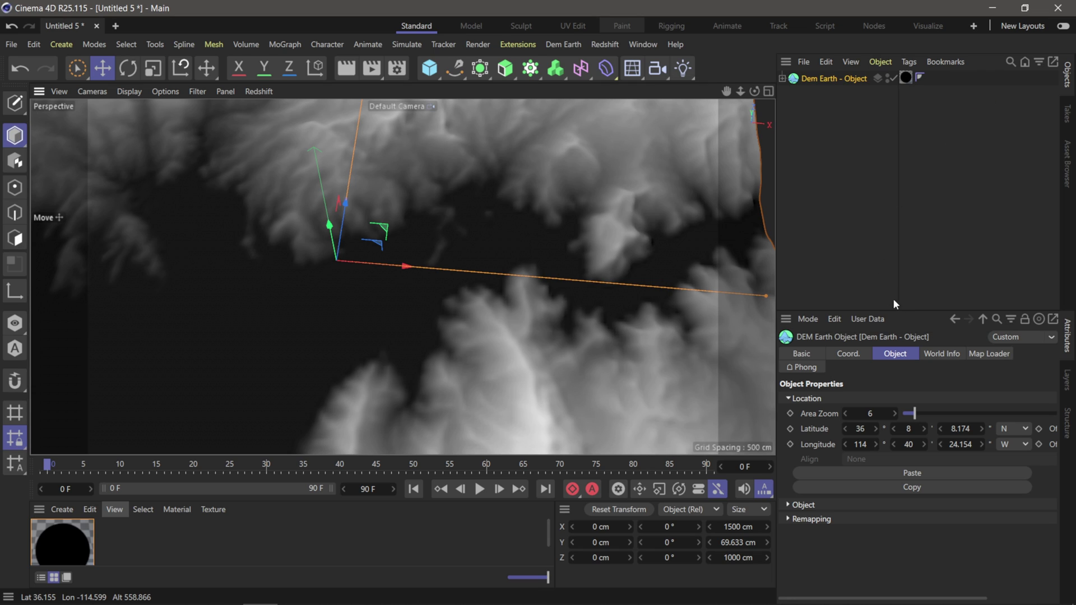
{"action": "left_click_drag", "start_coordinate": [902, 311], "coordinate": [896, 188]}
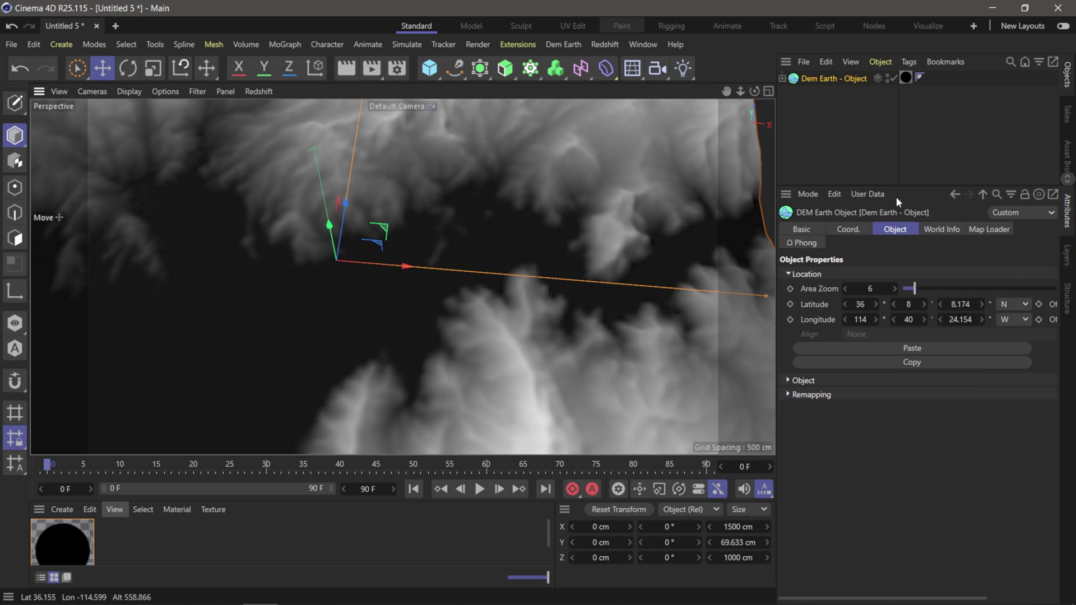
{"action": "left_click_drag", "start_coordinate": [775, 266], "coordinate": [708, 270]}
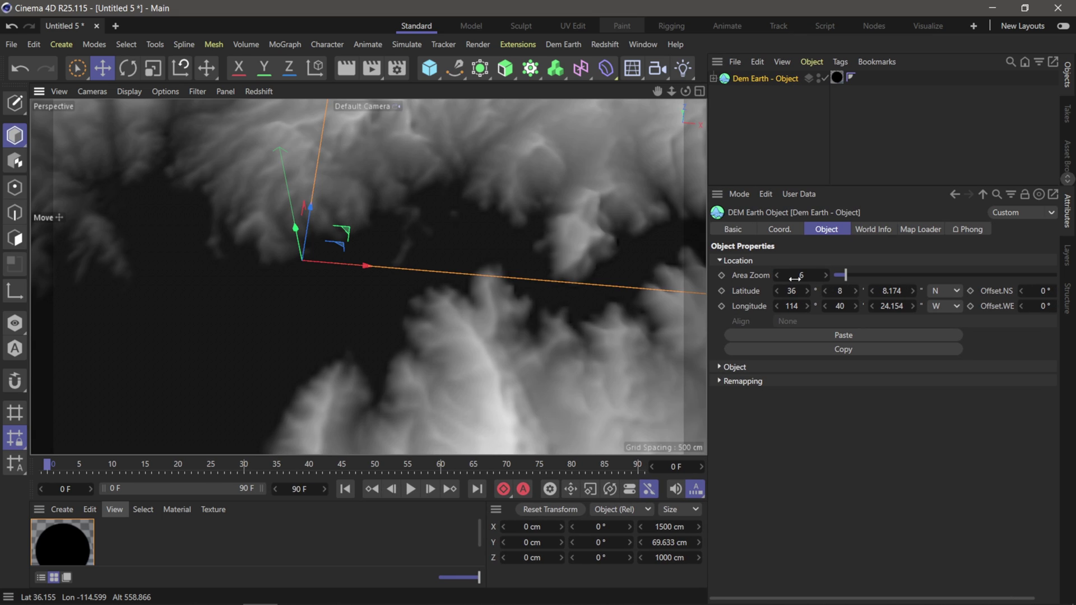
{"action": "left_click_drag", "start_coordinate": [808, 276], "coordinate": [815, 288]}
{"action": "type", "text": "5"}
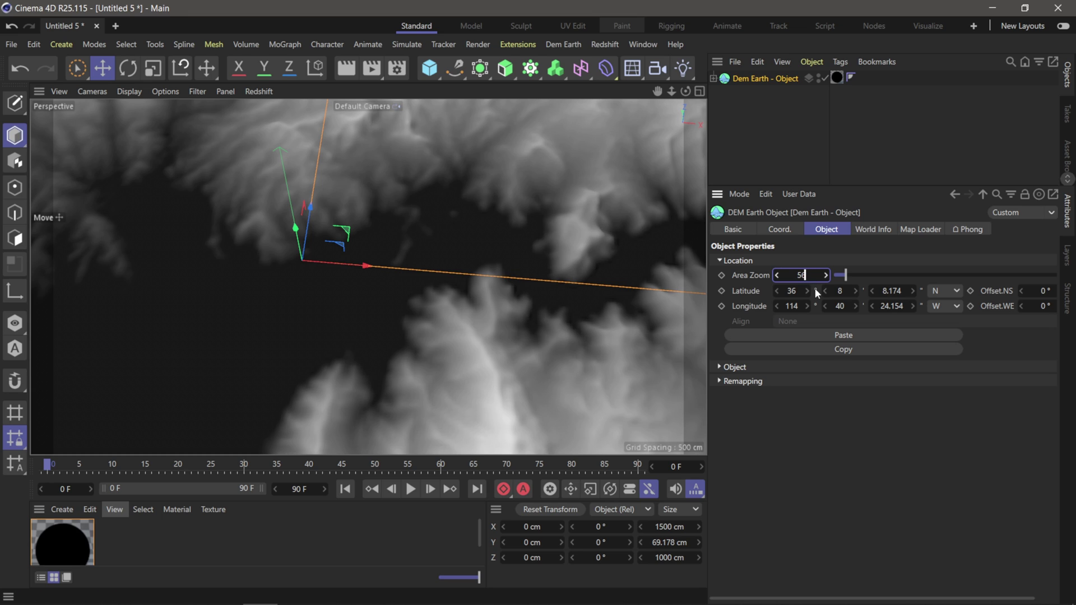
{"action": "key", "text": "Return"}
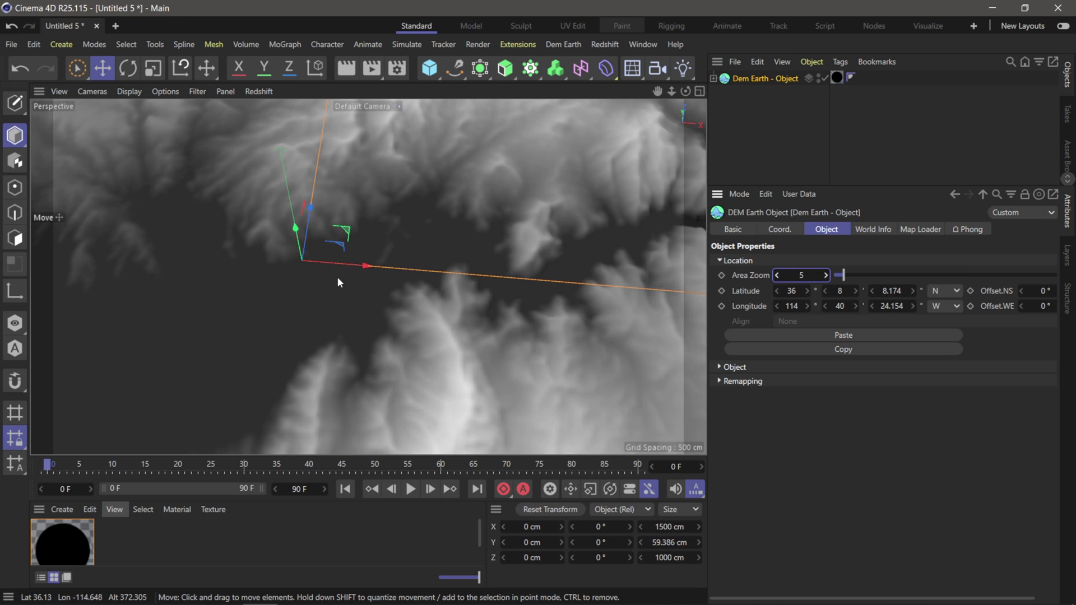
Re-apply Area Zoom 5 to widen the terrain and view it from above.
{"action": "middle_click_drag", "start_coordinate": [346, 325], "coordinate": [409, 327], "text": "alt"}
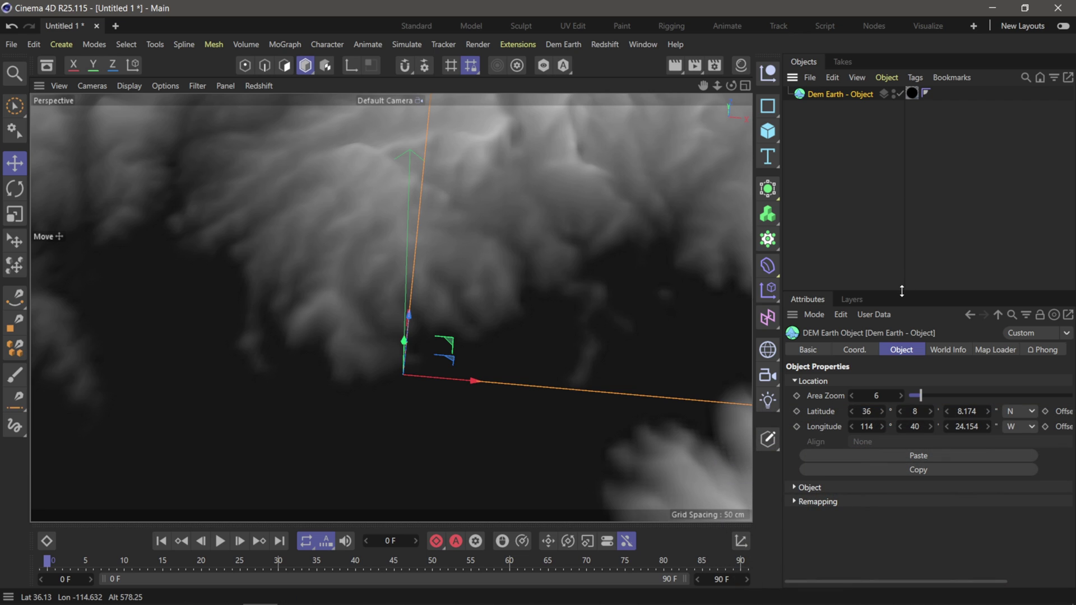
{"action": "left_click_drag", "start_coordinate": [903, 290], "coordinate": [897, 229]}
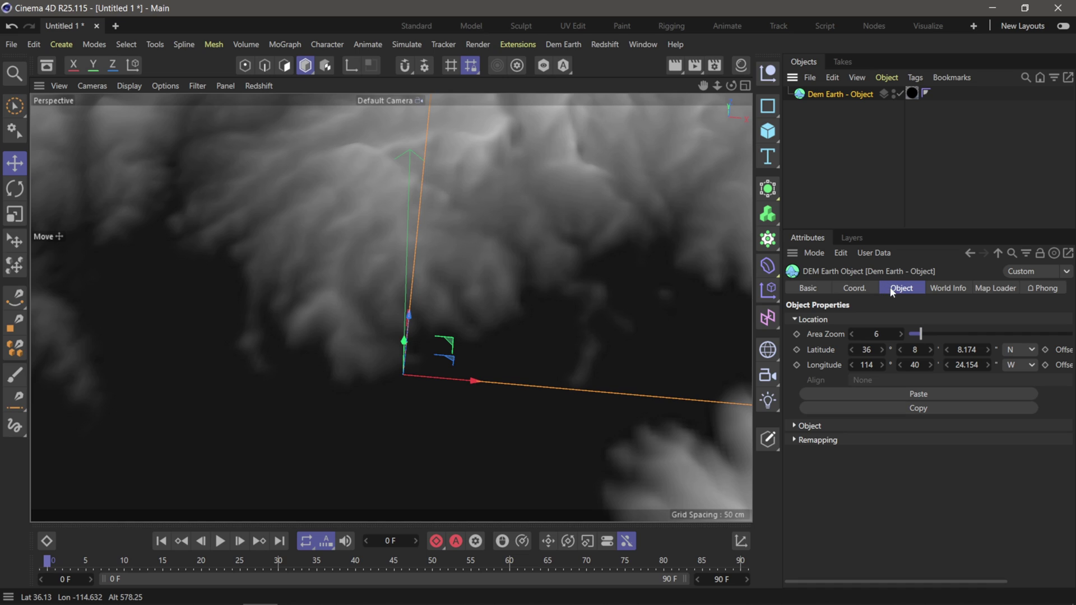
{"action": "left_click", "coordinate": [883, 335]}
{"action": "key", "text": "Return"}
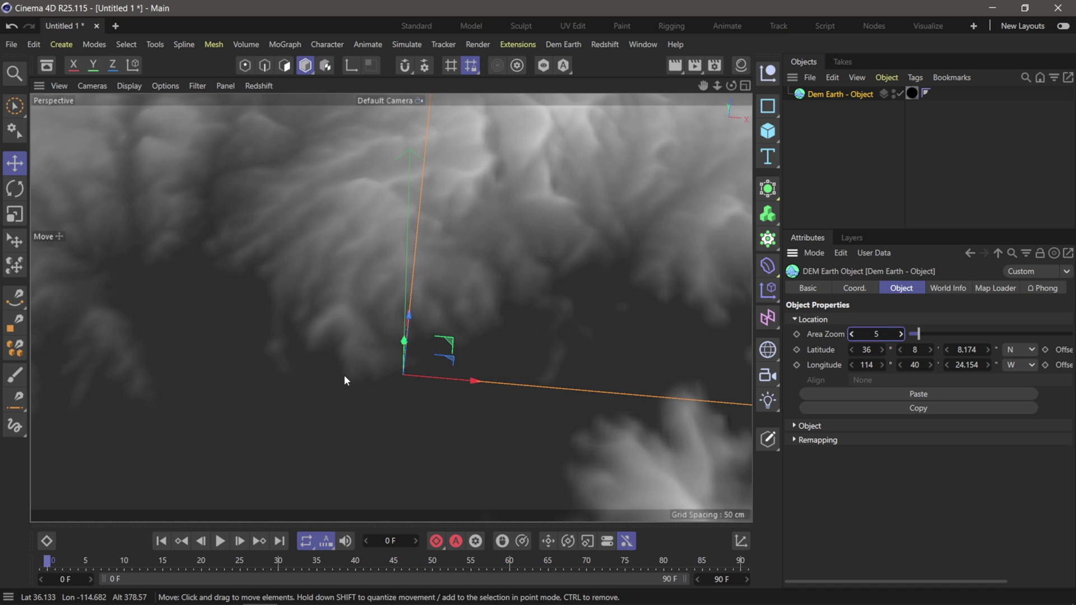
{"action": "left_click_drag", "start_coordinate": [511, 387], "coordinate": [436, 386], "text": "alt"}
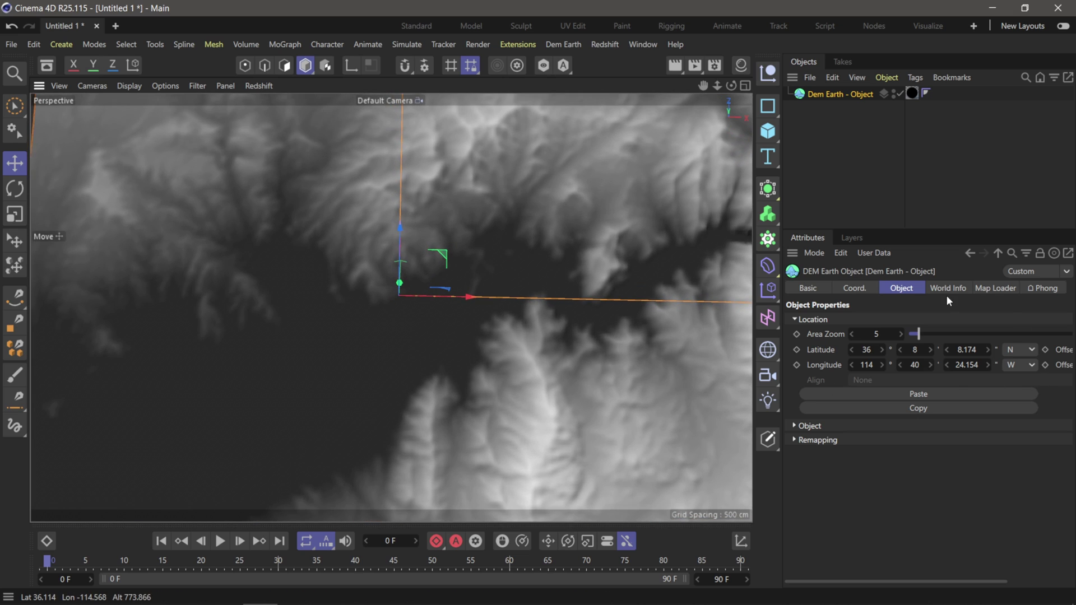
In Map Loader, tick Disclaimer and set Layer to ©Google Map (level 13, 28 tiles).
{"action": "left_click", "coordinate": [996, 289]}
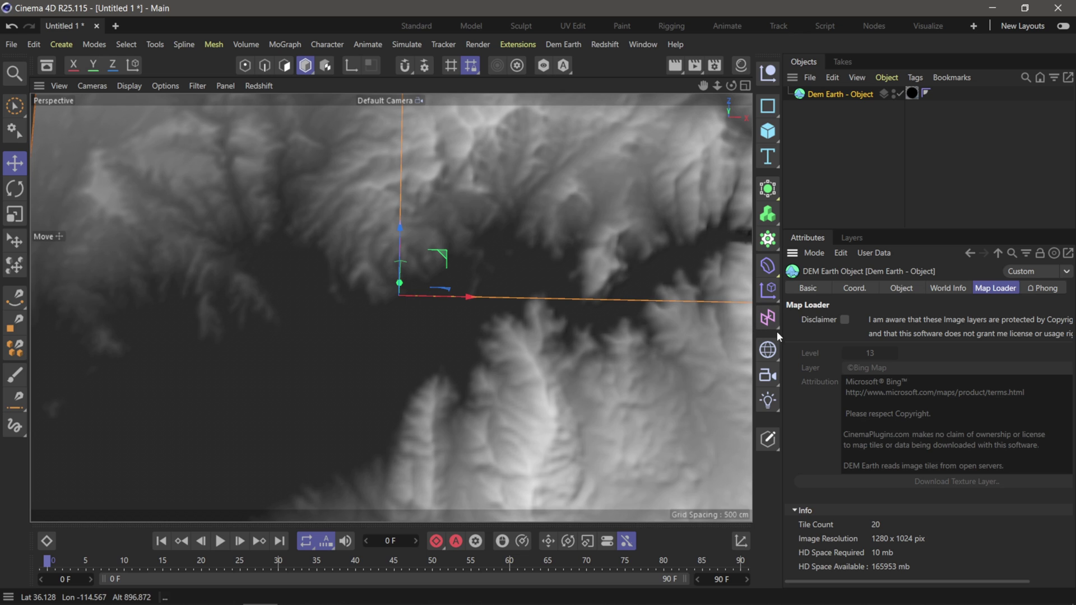
{"action": "left_click_drag", "start_coordinate": [780, 331], "coordinate": [746, 333]}
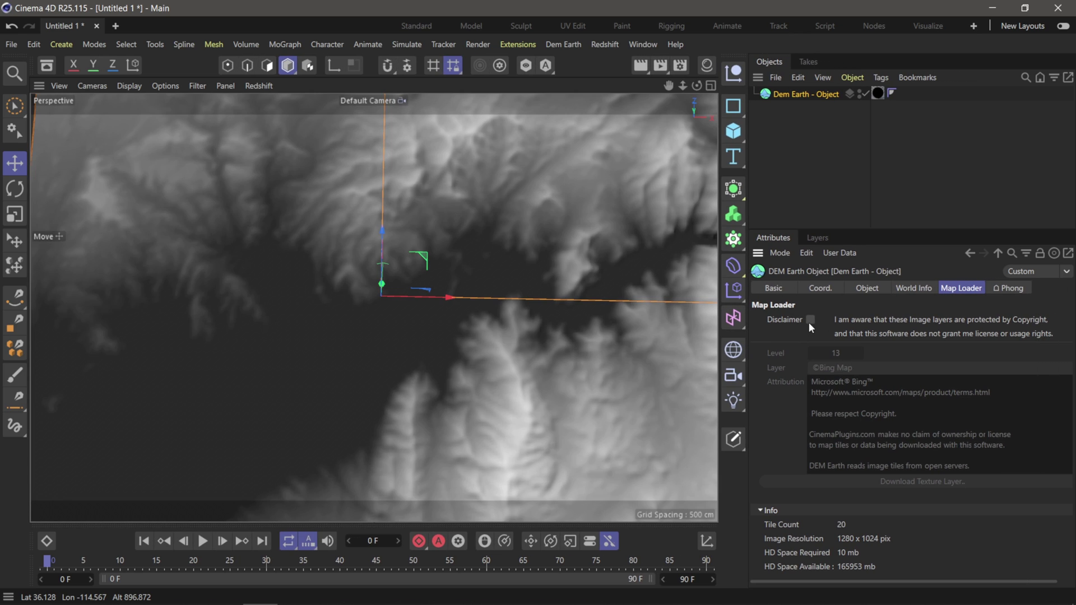
{"action": "left_click", "coordinate": [811, 318]}
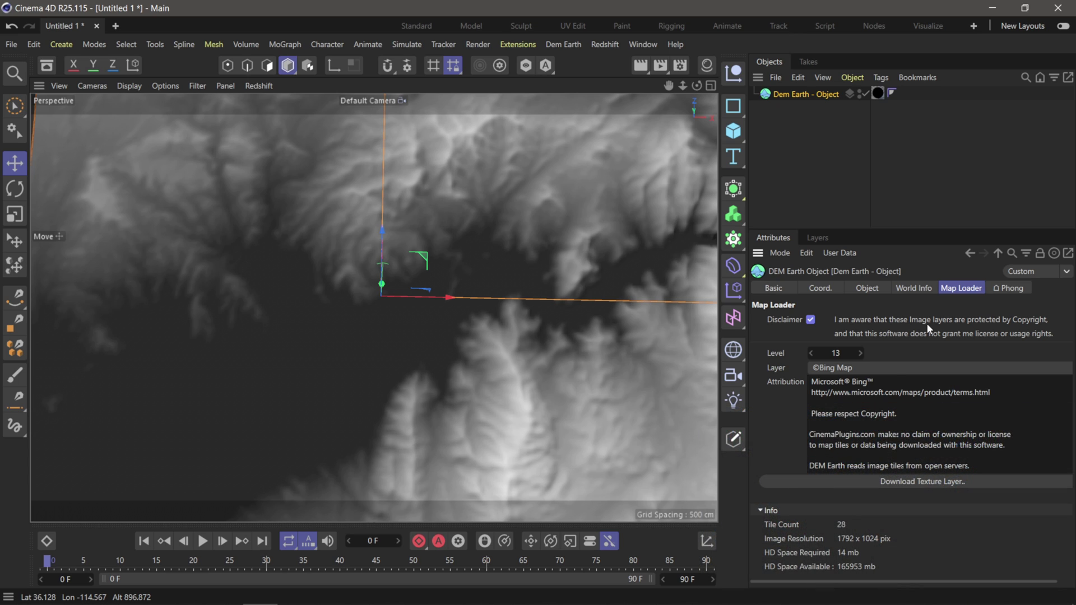
{"action": "left_click", "coordinate": [889, 370]}
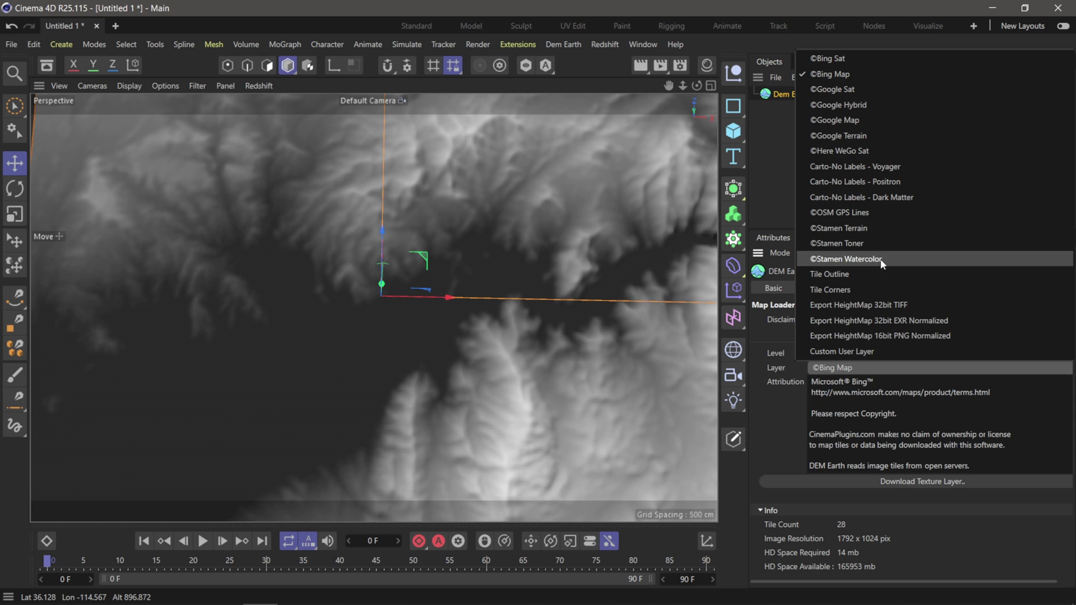
{"action": "left_click", "coordinate": [876, 229]}
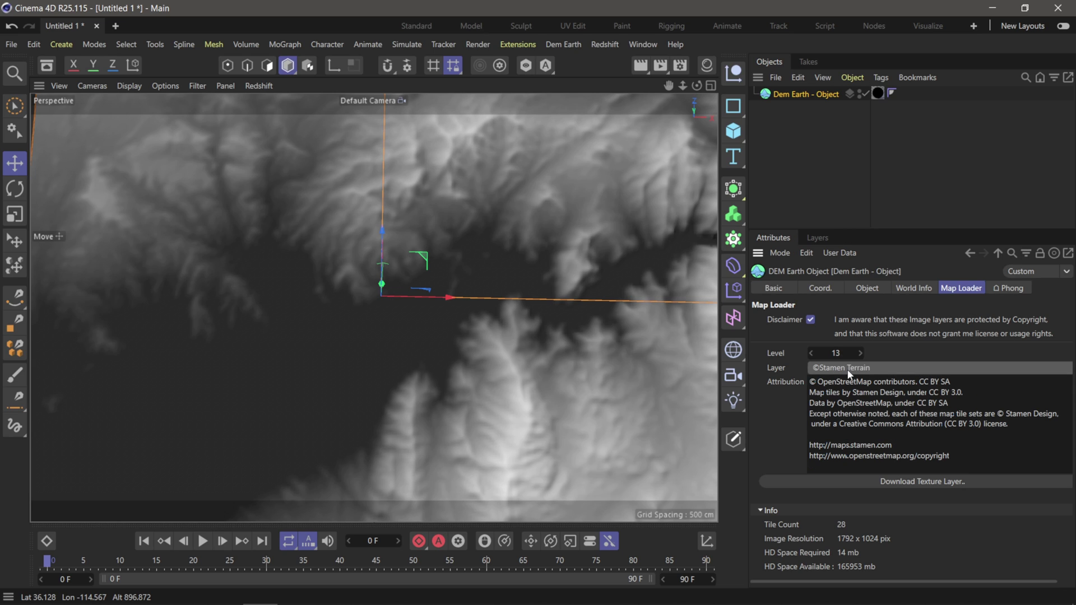
{"action": "left_click", "coordinate": [849, 371]}
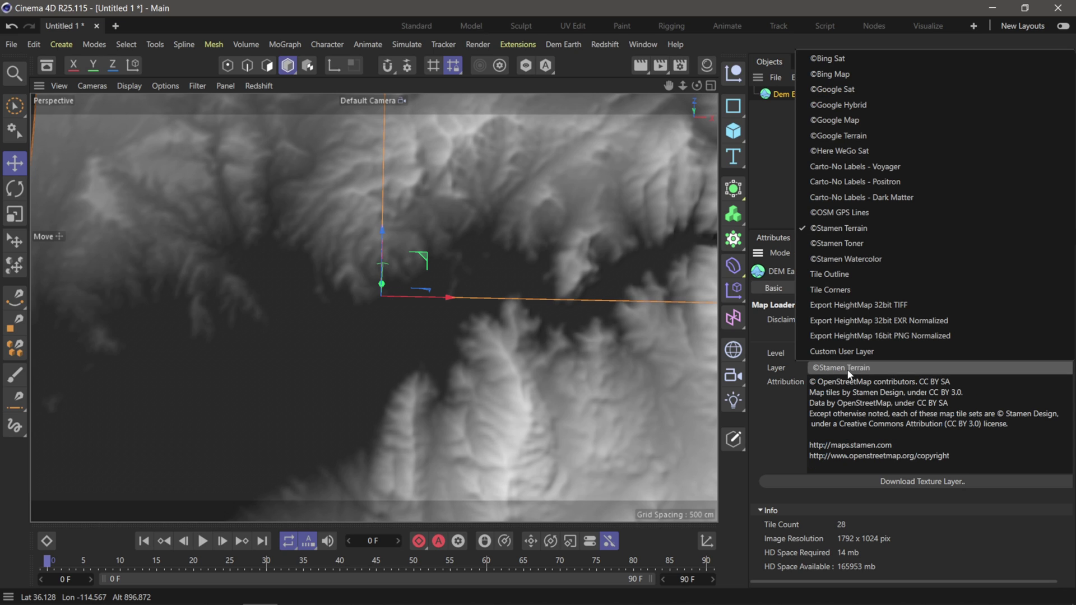
{"action": "left_click", "coordinate": [857, 120]}
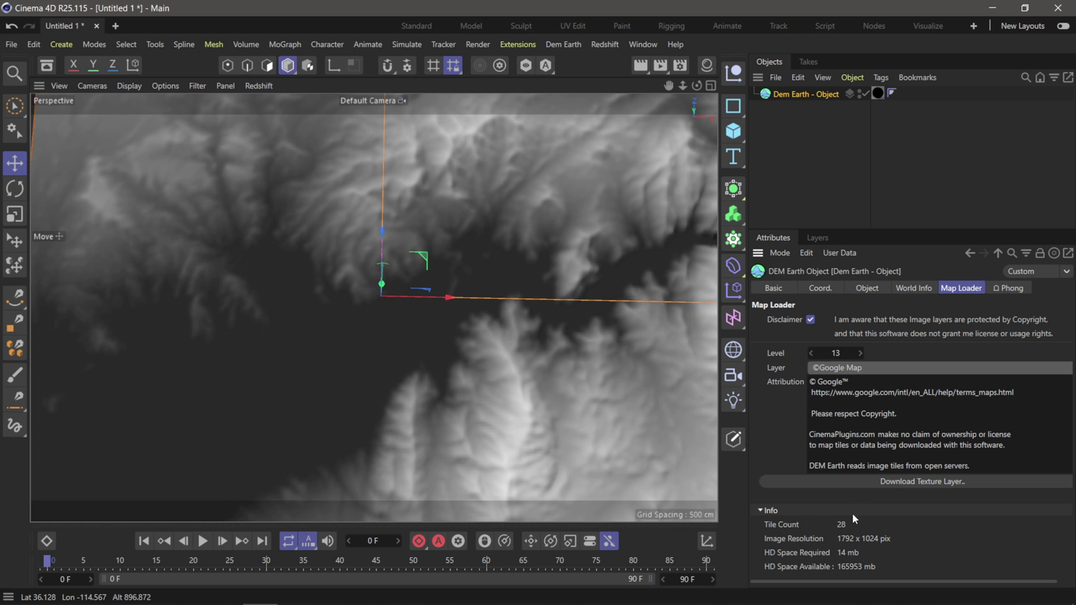
Step the map detail level up to 16 and back down to 15.
{"action": "left_click", "coordinate": [860, 353]}
{"action": "left_click", "coordinate": [860, 353]}
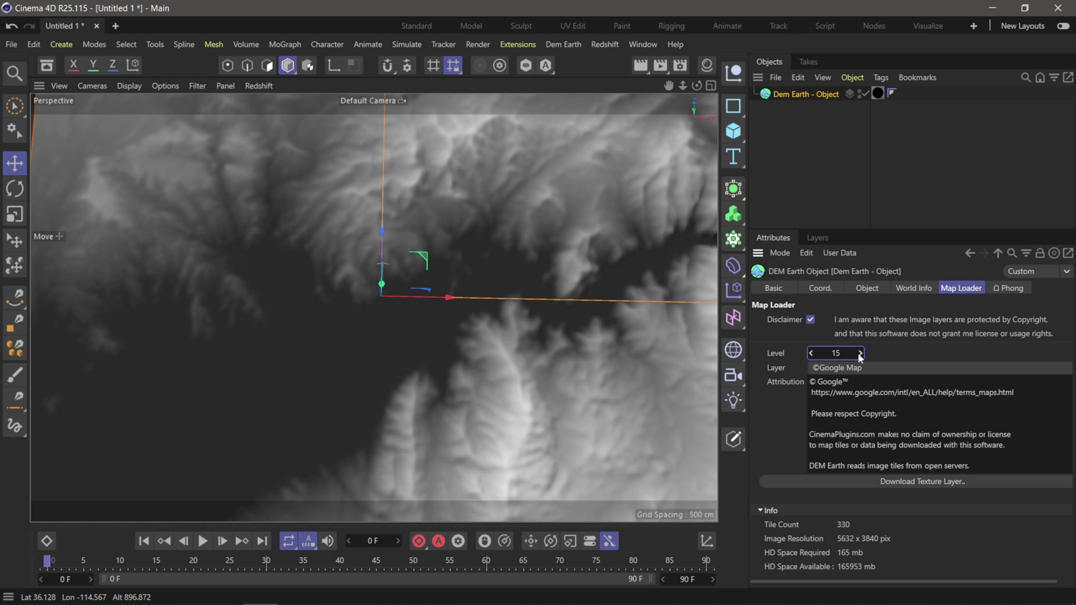
{"action": "left_click", "coordinate": [860, 353]}
{"action": "left_click", "coordinate": [811, 353]}
{"action": "left_click", "coordinate": [861, 353]}
{"action": "left_click", "coordinate": [813, 354]}
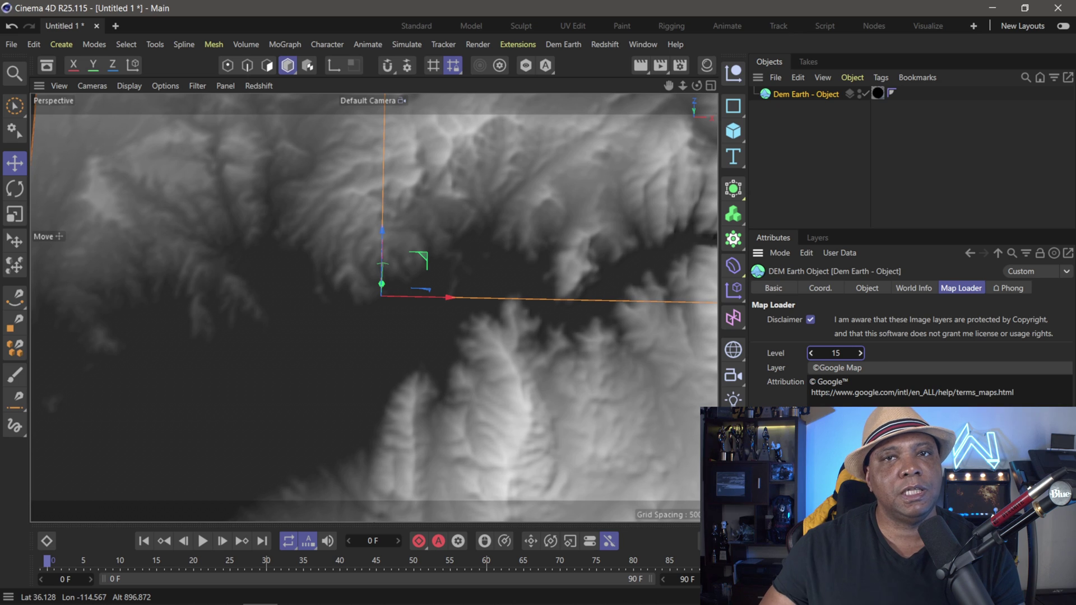
Try map level 20 for the texture download and dismiss the too-many-tiles warning.
{"action": "double_click", "coordinate": [835, 353]}
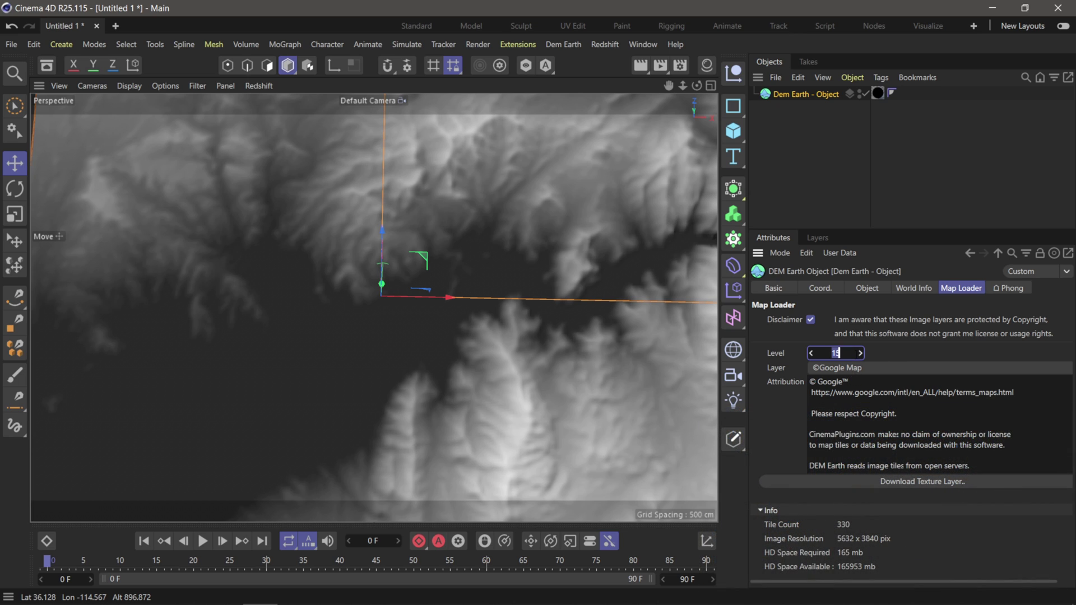
{"action": "type", "text": "20"}
{"action": "key", "text": "Return"}
{"action": "left_click", "coordinate": [930, 482]}
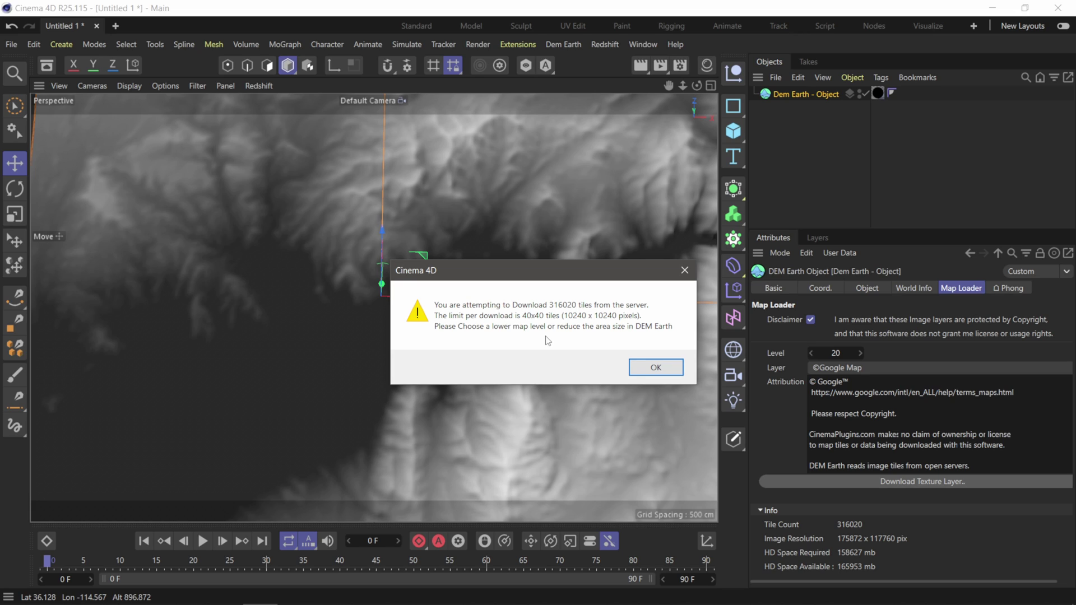
{"action": "left_click", "coordinate": [668, 367]}
Check tile counts at levels 12 and 14, then settle on level 15 (330 tiles, 5632 x 3840 pix).
{"action": "double_click", "coordinate": [836, 353]}
{"action": "type", "text": "12"}
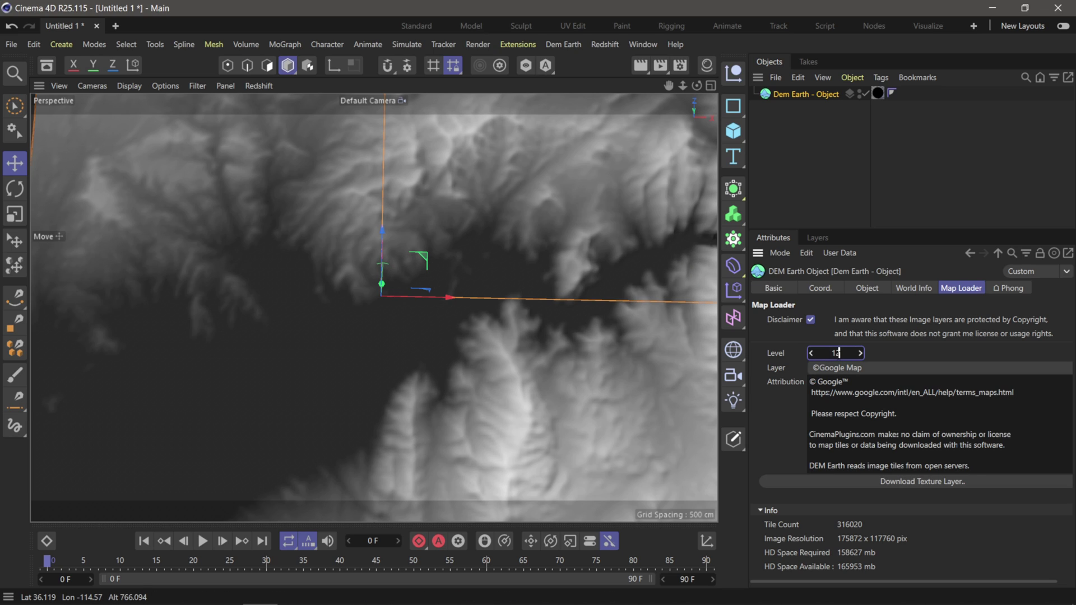
{"action": "key", "text": "Return"}
{"action": "type", "text": "14"}
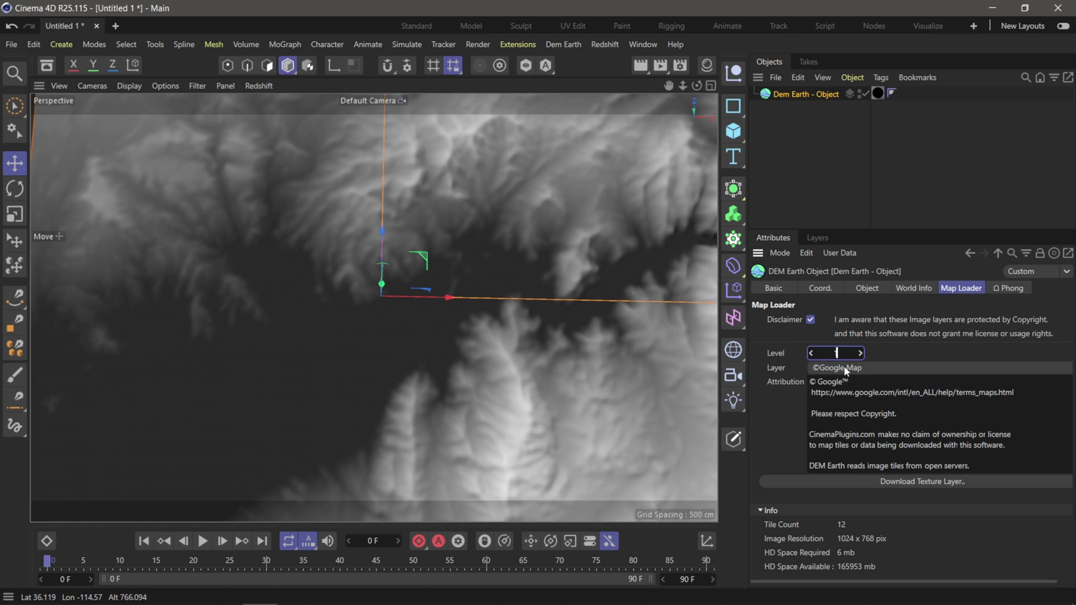
{"action": "key", "text": "Return"}
{"action": "type", "text": "15"}
{"action": "key", "text": "Return"}
Download the Google Map texture layer and zoom in to inspect the labelled Callville Bay shoreline.
{"action": "left_click", "coordinate": [916, 482]}
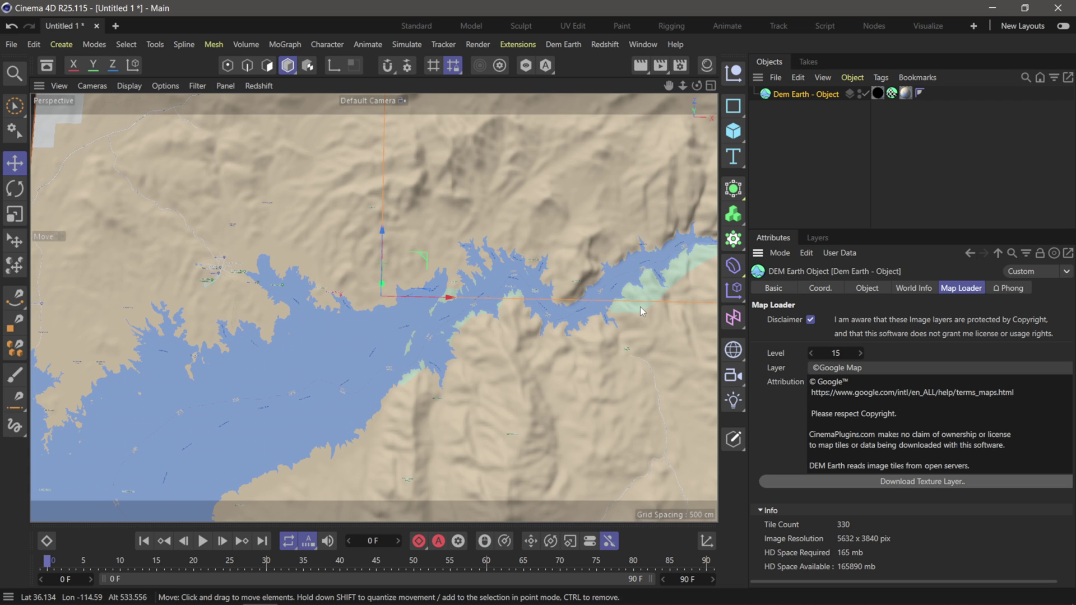
{"action": "scroll", "coordinate": [411, 307], "scroll_direction": "up", "scroll_amount": 10}
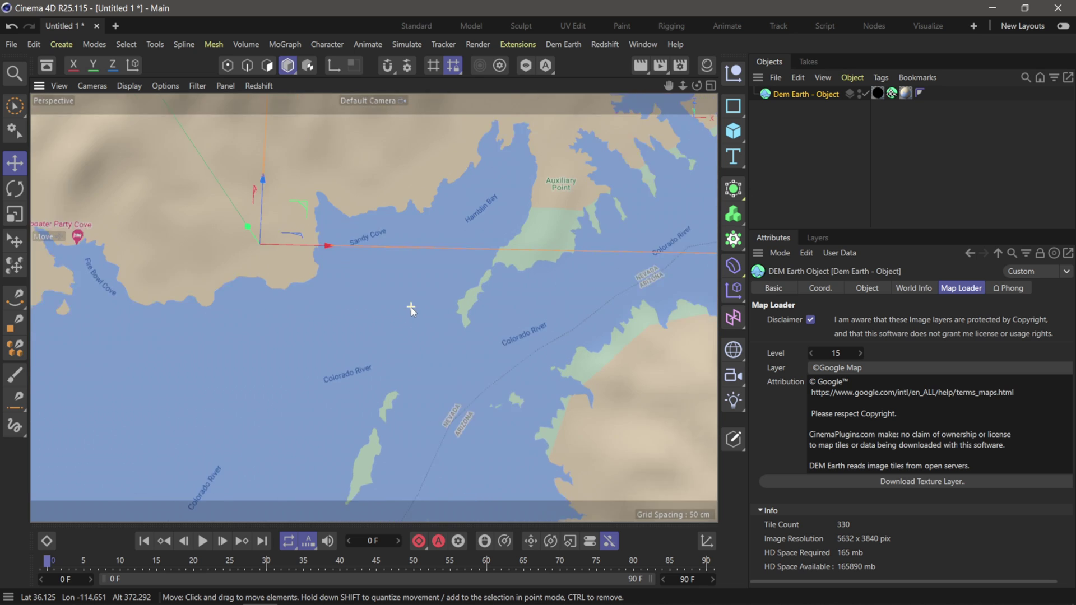
{"action": "scroll", "coordinate": [409, 309], "scroll_direction": "up", "scroll_amount": 3}
{"action": "scroll", "coordinate": [409, 310], "scroll_direction": "down", "scroll_amount": 3}
{"action": "scroll", "coordinate": [403, 310], "scroll_direction": "down", "scroll_amount": 10}
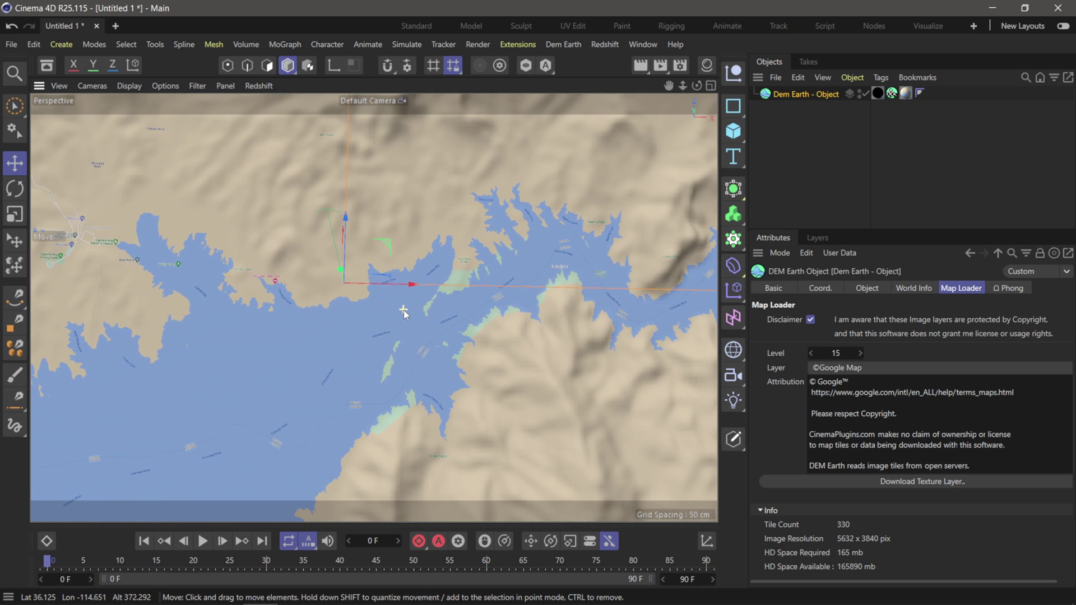
{"action": "scroll", "coordinate": [404, 311], "scroll_direction": "up", "scroll_amount": 10}
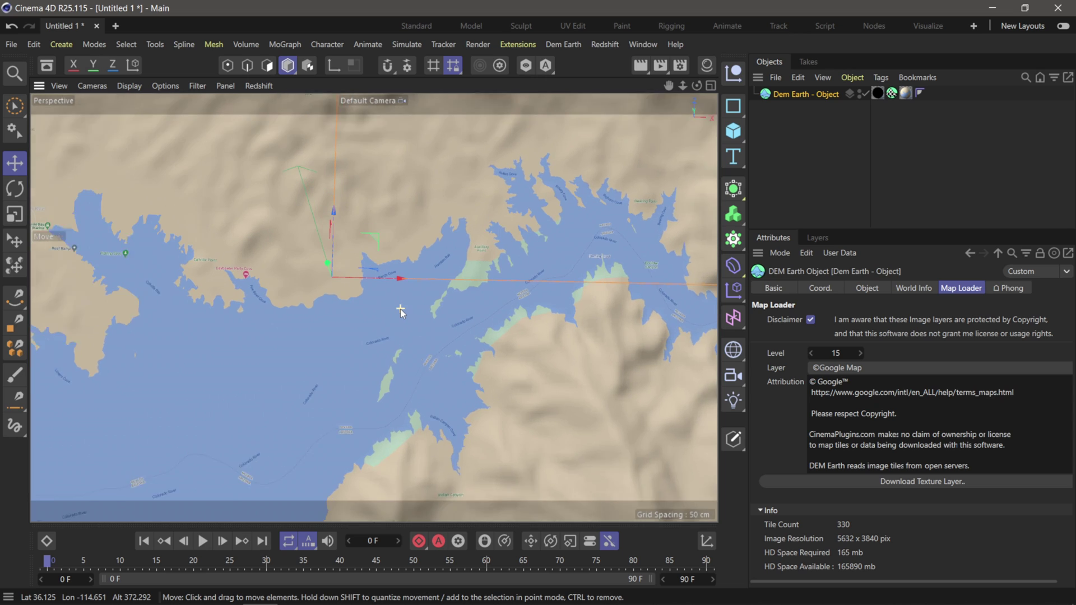
{"action": "scroll", "coordinate": [398, 309], "scroll_direction": "down", "scroll_amount": 2}
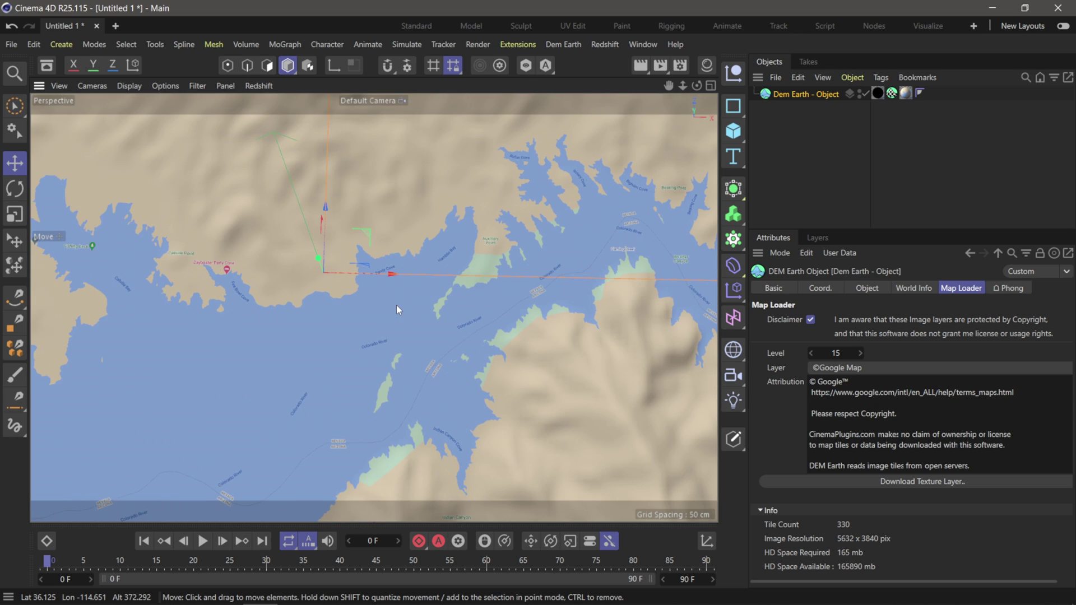
Change the map layer to ©Google Terrain, then ©Google Sat, and download the satellite texture.
{"action": "left_click", "coordinate": [836, 369]}
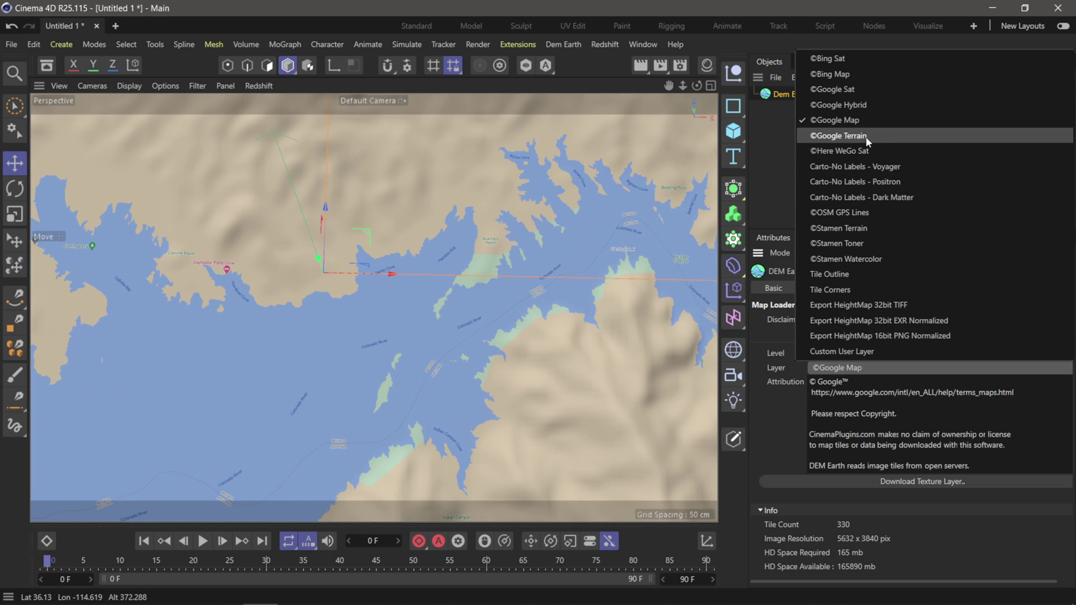
{"action": "left_click", "coordinate": [852, 136]}
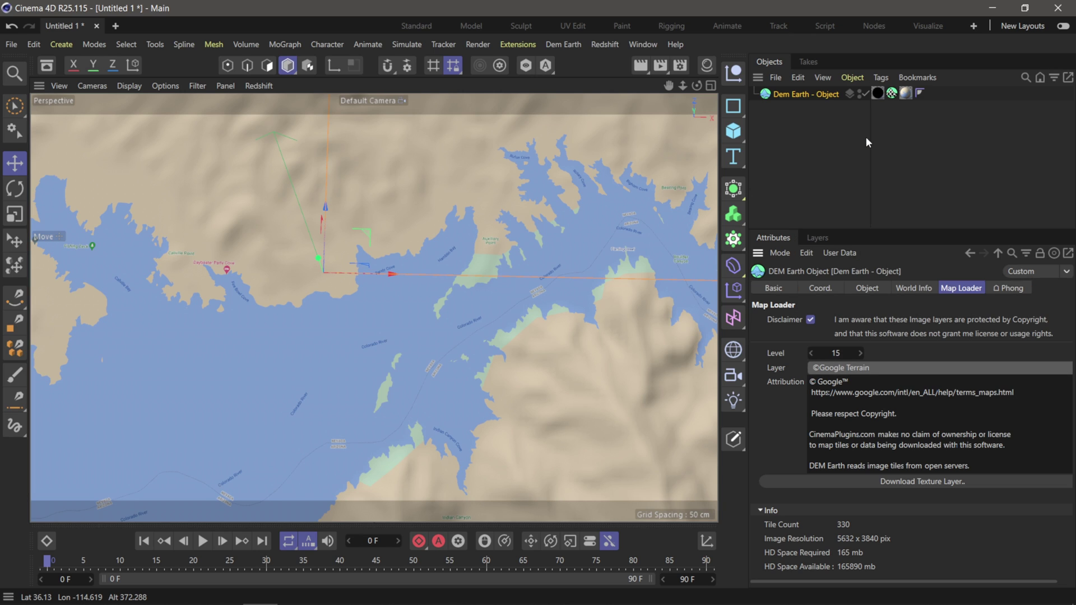
{"action": "left_click", "coordinate": [845, 370]}
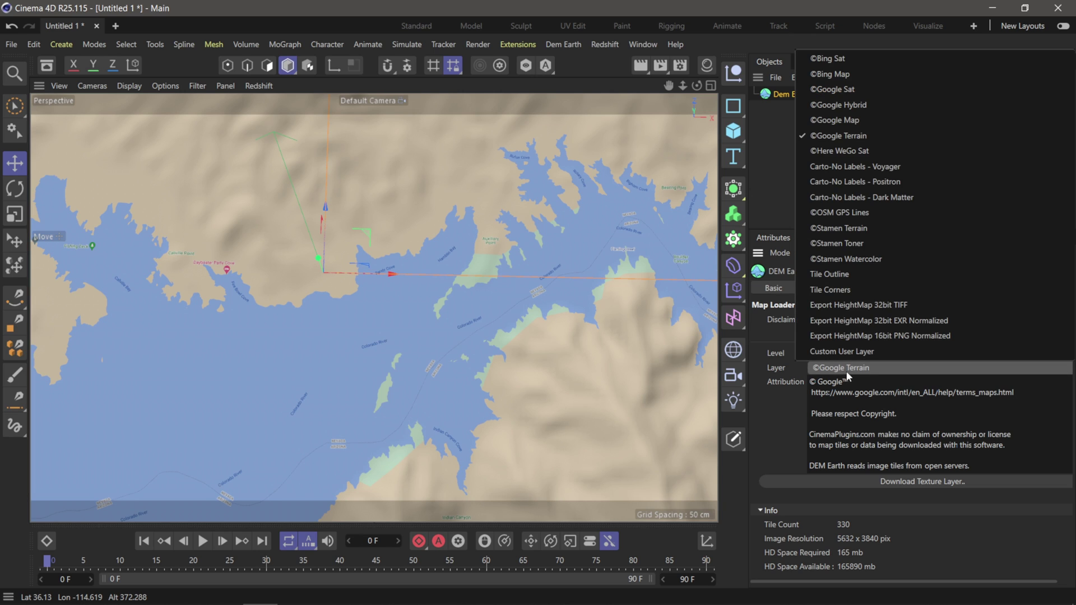
{"action": "left_click", "coordinate": [864, 88]}
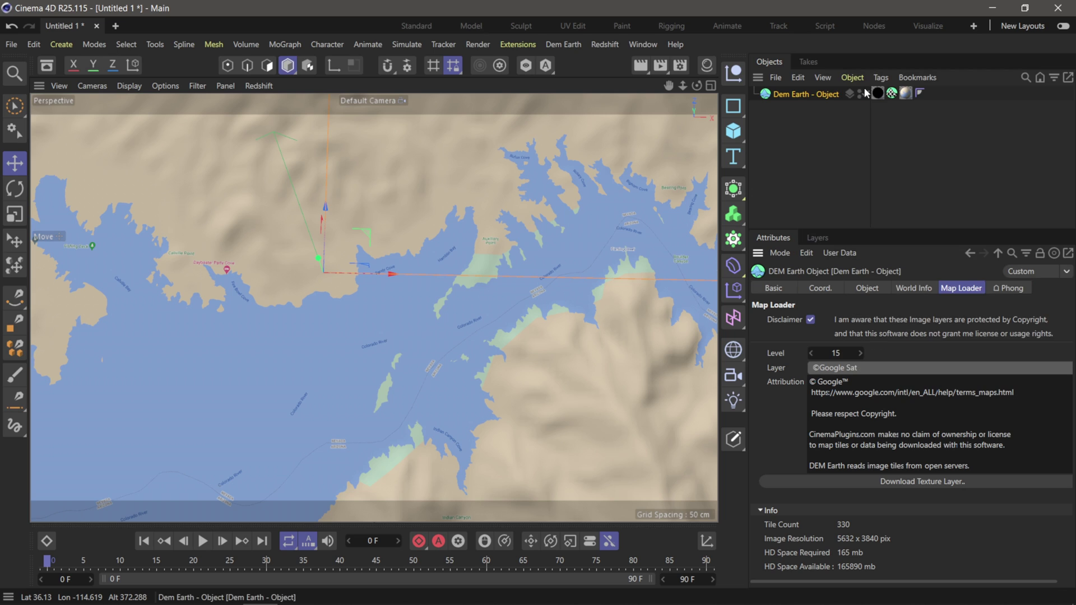
{"action": "left_click", "coordinate": [929, 482]}
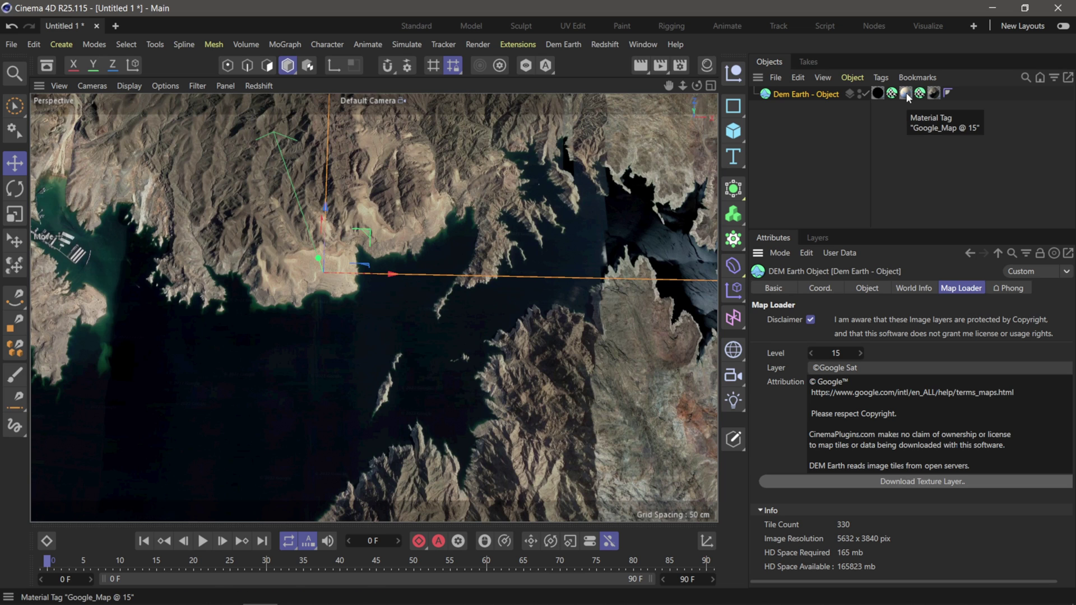
Delete the older material tags from the Dem Earth object and reselect the Dem Earth object.
{"action": "scroll", "coordinate": [369, 291], "scroll_direction": "up", "scroll_amount": 2}
{"action": "scroll", "coordinate": [341, 286], "scroll_direction": "down", "scroll_amount": 2}
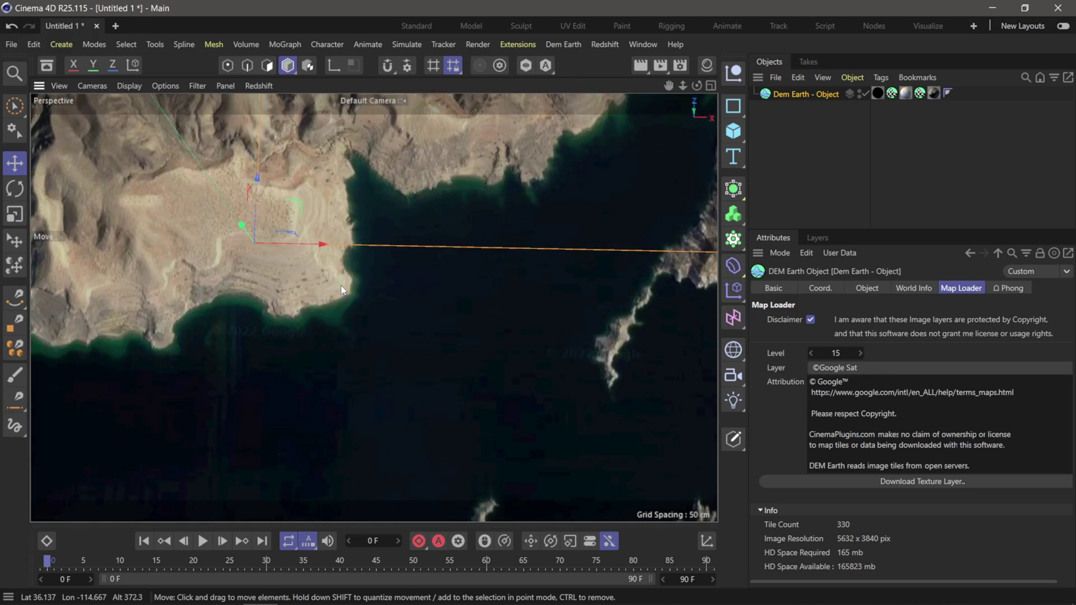
{"action": "scroll", "coordinate": [340, 286], "scroll_direction": "down", "scroll_amount": 4}
{"action": "scroll", "coordinate": [344, 301], "scroll_direction": "up", "scroll_amount": 3}
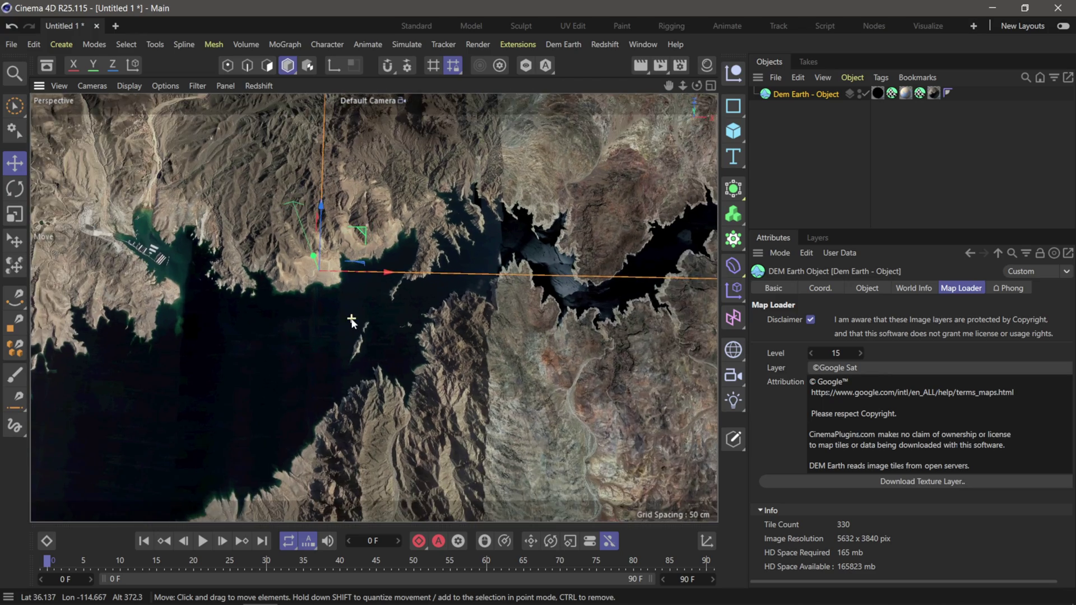
{"action": "scroll", "coordinate": [395, 284], "scroll_direction": "down", "scroll_amount": 5}
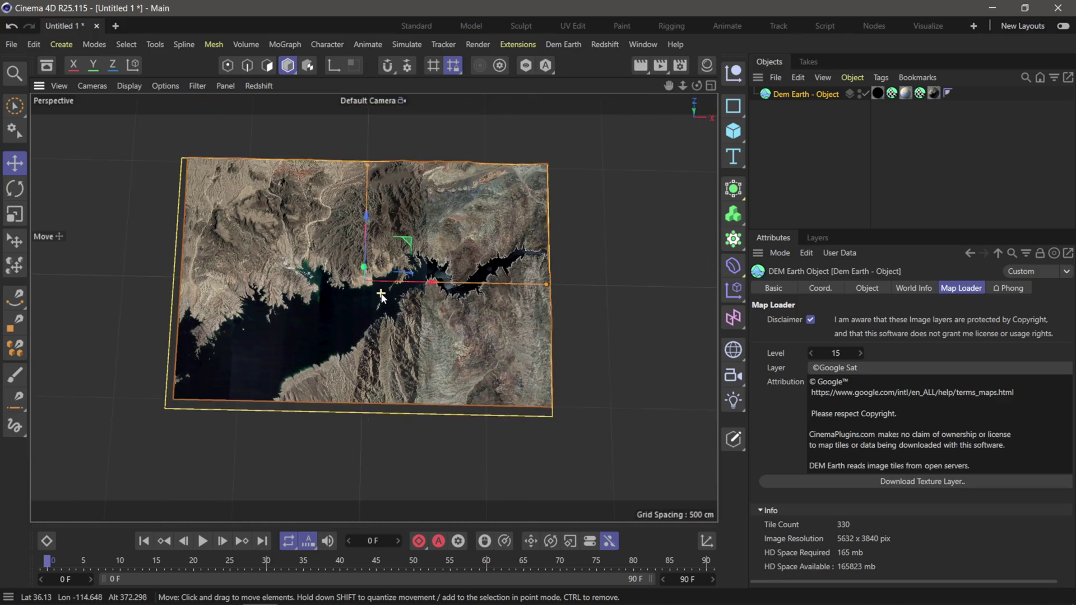
{"action": "scroll", "coordinate": [381, 293], "scroll_direction": "up", "scroll_amount": 5}
{"action": "left_click_drag", "start_coordinate": [377, 294], "coordinate": [370, 259], "text": "alt"}
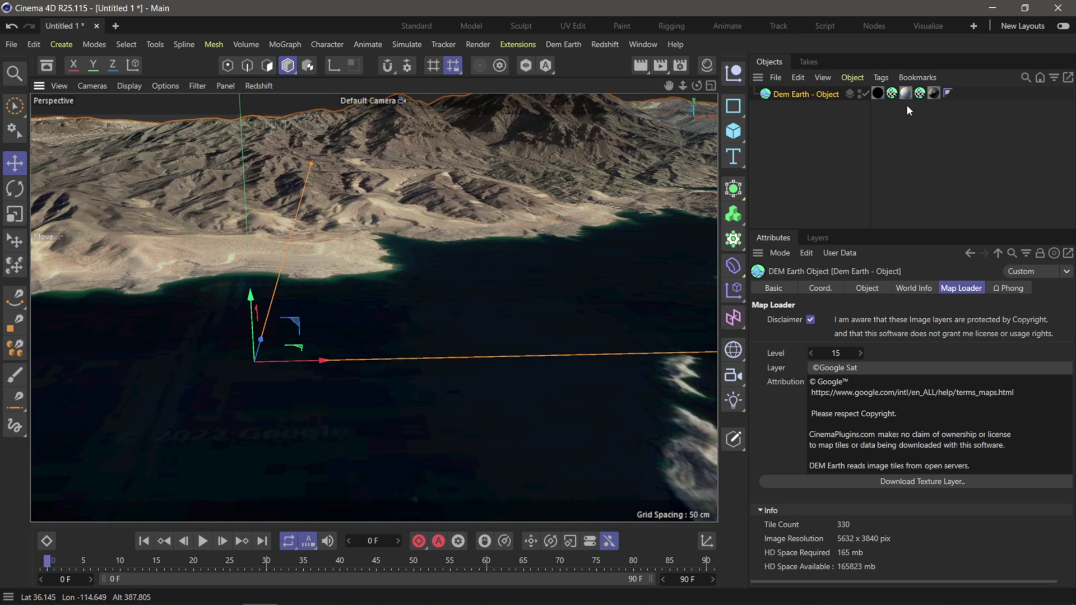
{"action": "left_click_drag", "start_coordinate": [902, 108], "coordinate": [877, 90]}
{"action": "left_click_drag", "start_coordinate": [876, 90], "coordinate": [878, 93]}
{"action": "key", "text": "Delete"}
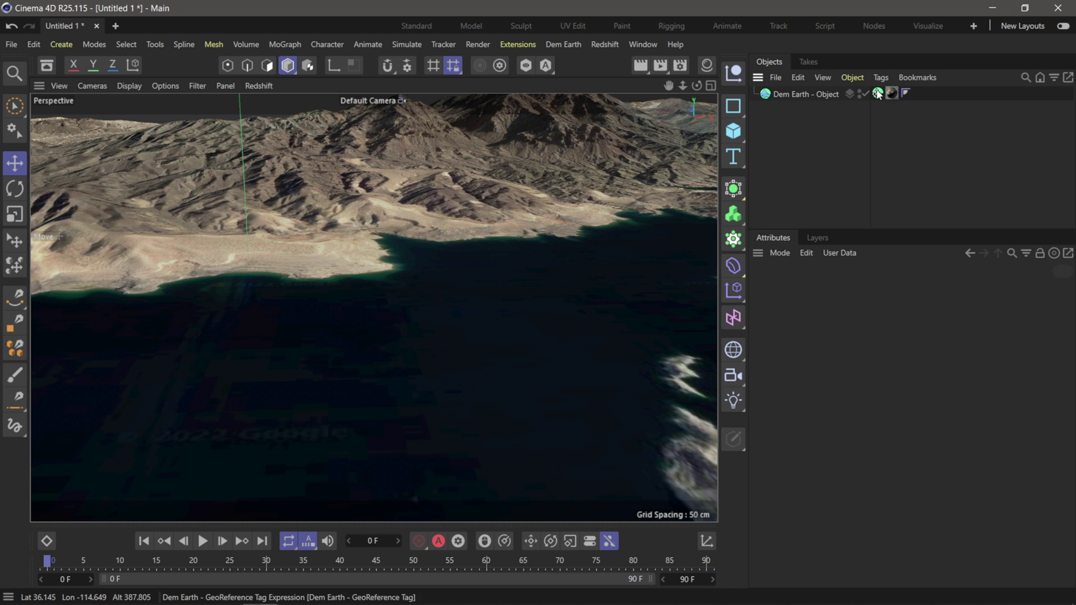
{"action": "left_click", "coordinate": [807, 95]}
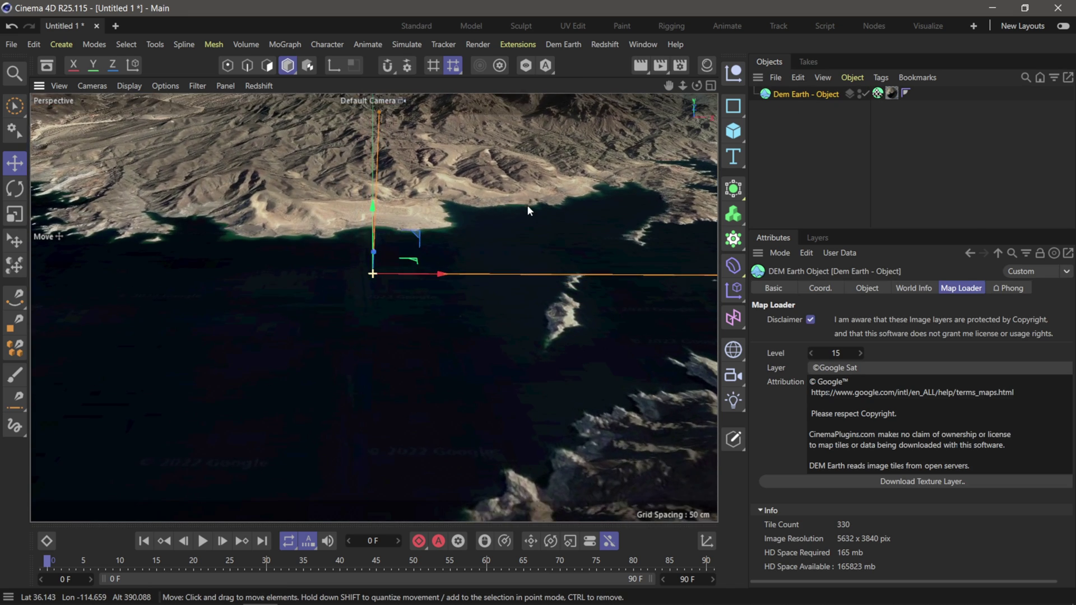
{"action": "left_click_drag", "start_coordinate": [526, 211], "coordinate": [563, 187], "text": "alt"}
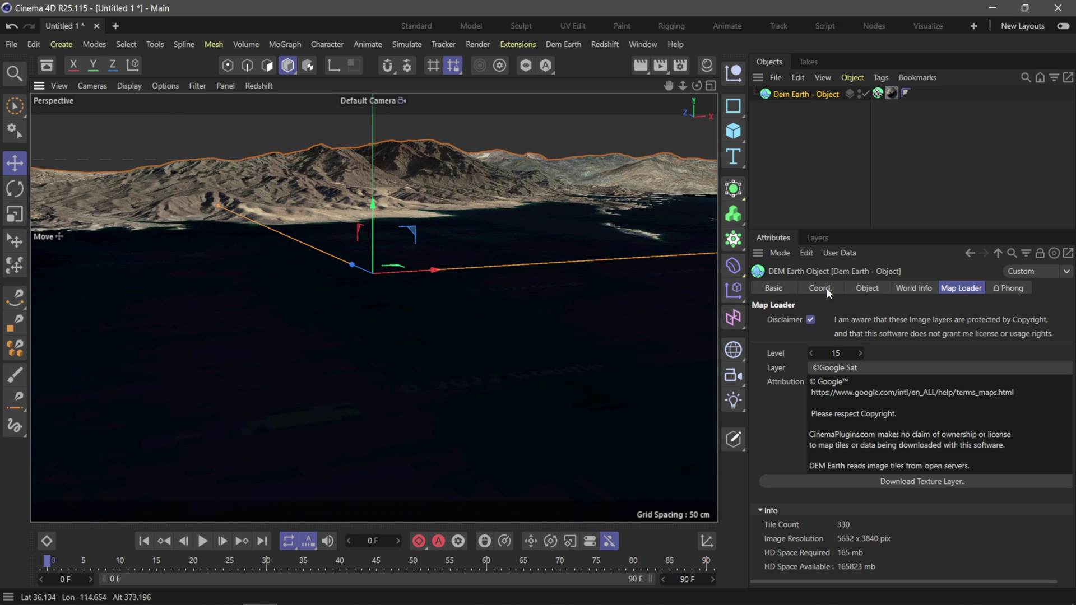
Under Remapping, raise Height Amplify on the DEM Earth object from 64.8% to 150%.
{"action": "left_click", "coordinate": [875, 289]}
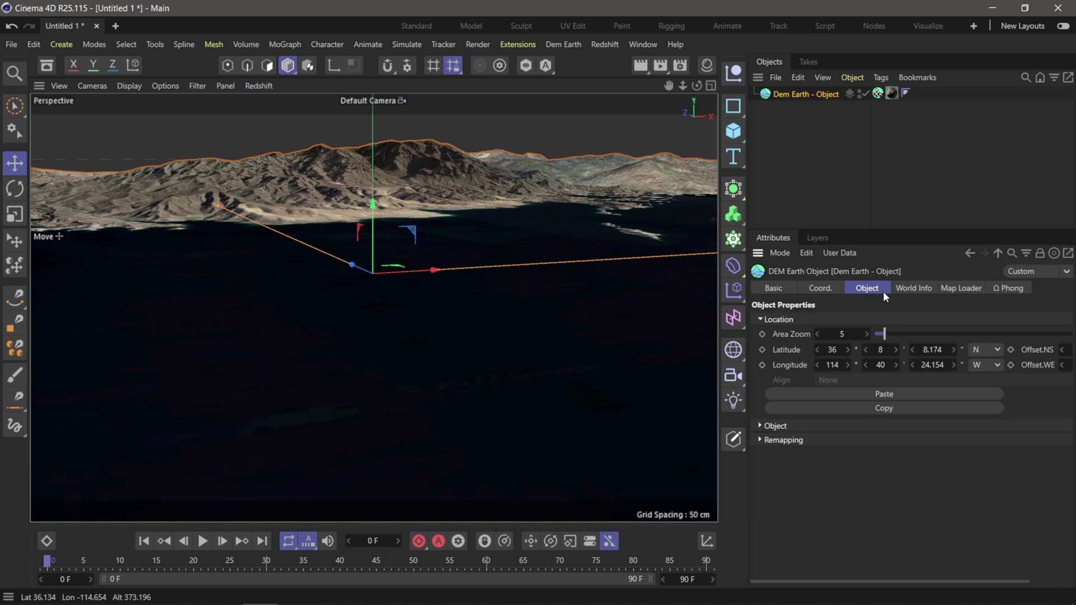
{"action": "left_click", "coordinate": [761, 441]}
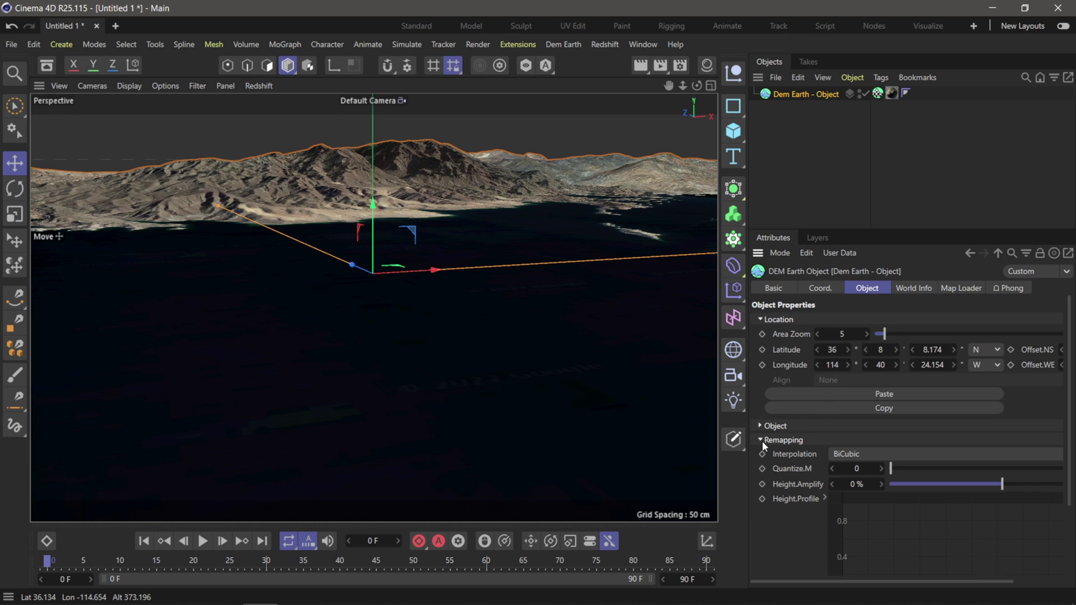
{"action": "scroll", "coordinate": [786, 482], "scroll_direction": "down", "scroll_amount": 3}
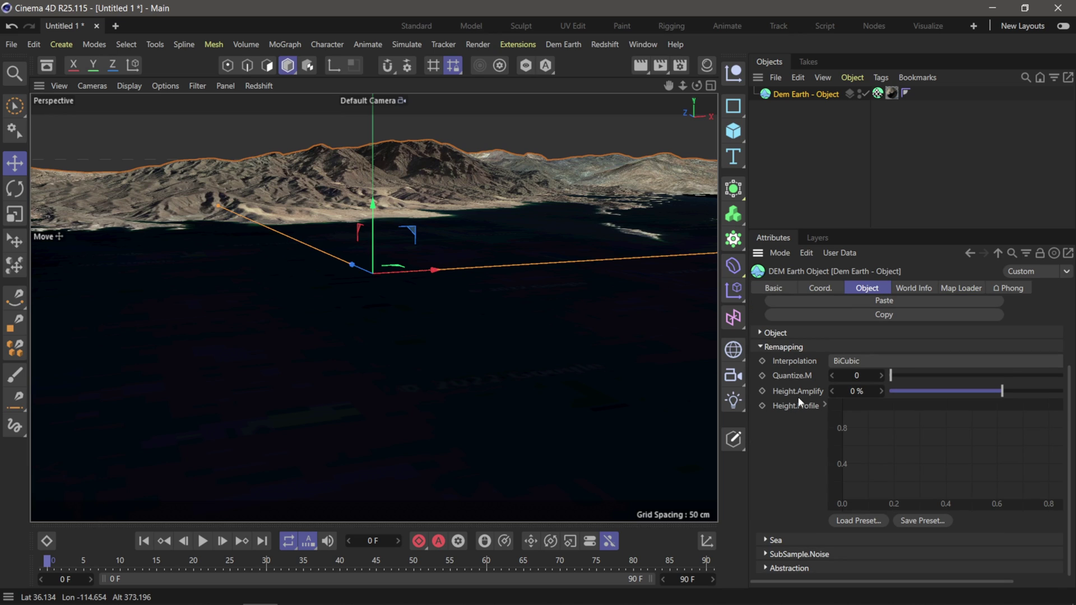
{"action": "left_click_drag", "start_coordinate": [1003, 393], "coordinate": [1073, 392]}
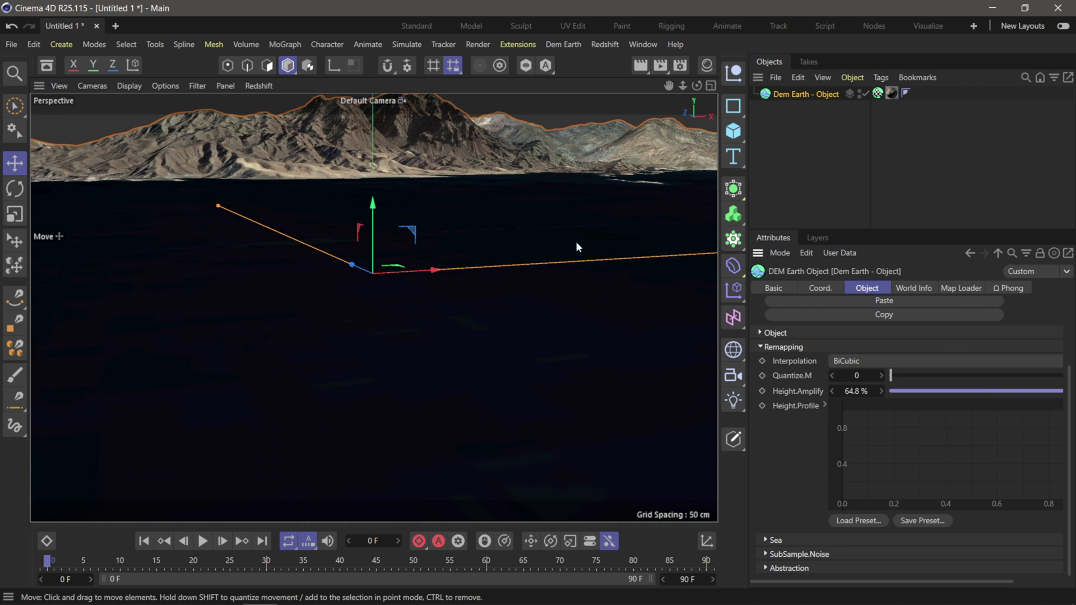
{"action": "left_click_drag", "start_coordinate": [576, 241], "coordinate": [465, 269], "text": "alt"}
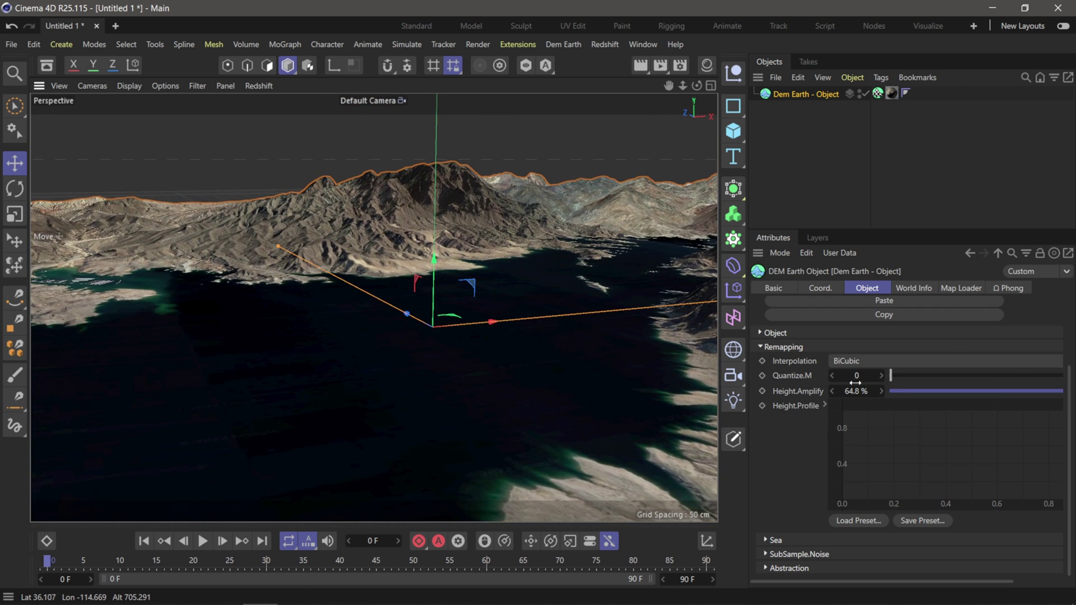
{"action": "type", "text": "150"}
{"action": "key", "text": "Return"}
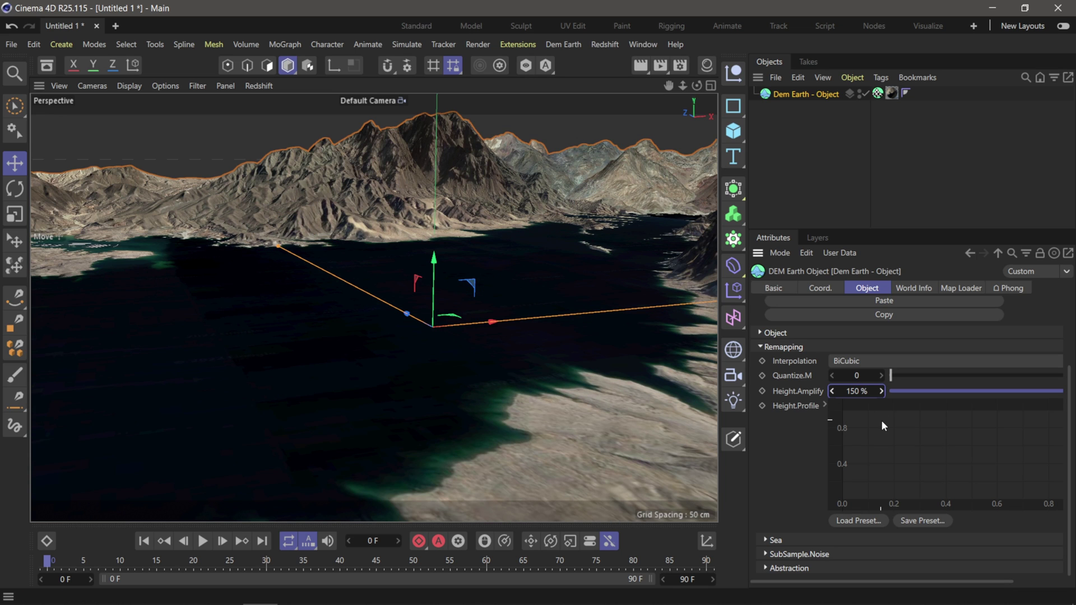
{"action": "left_click_drag", "start_coordinate": [492, 272], "coordinate": [441, 331], "text": "alt"}
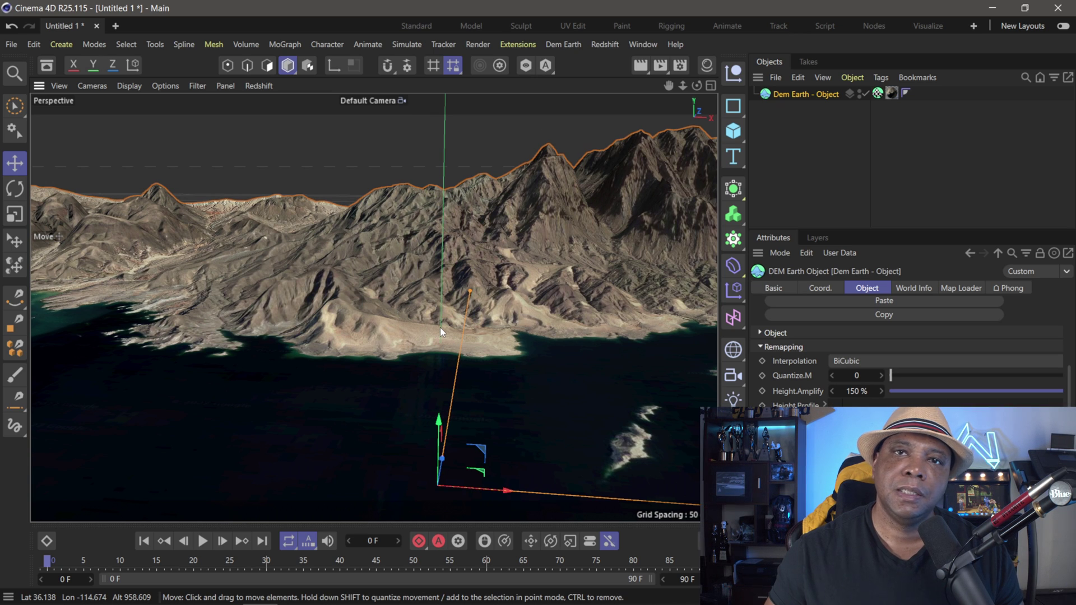